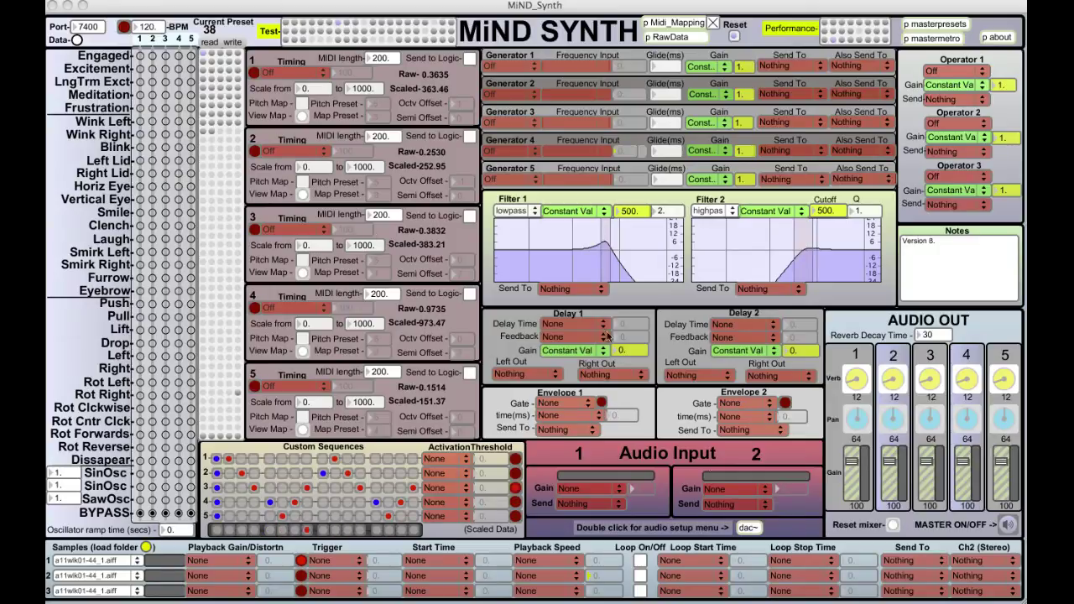
Step: Audition a series of stored presets one after another, then reset the patch to its defaults
{"action": "left_click", "coordinate": [287, 25]}
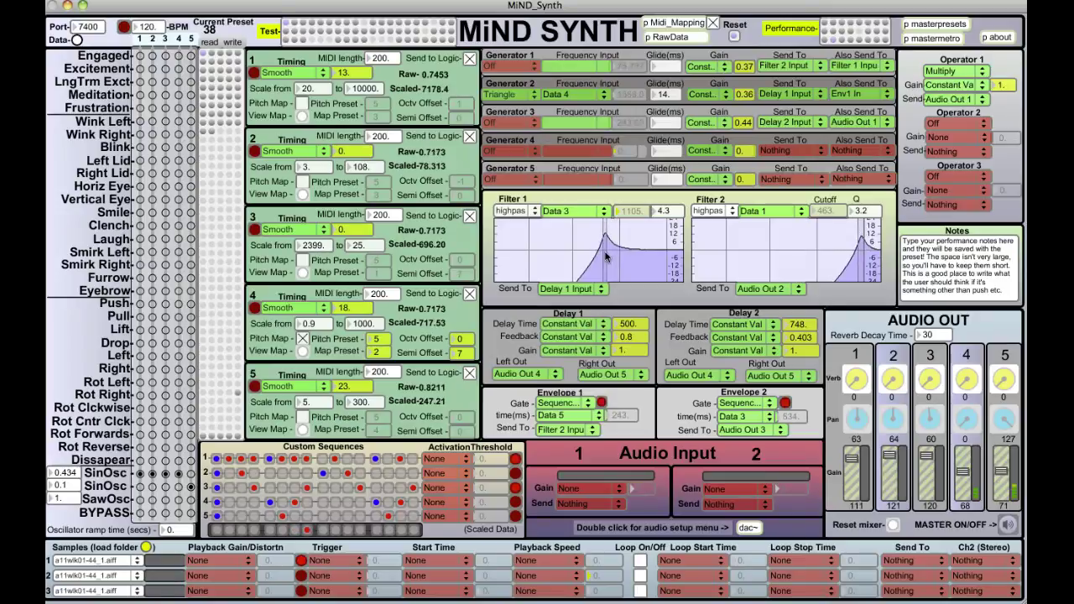
{"action": "left_click", "coordinate": [300, 25]}
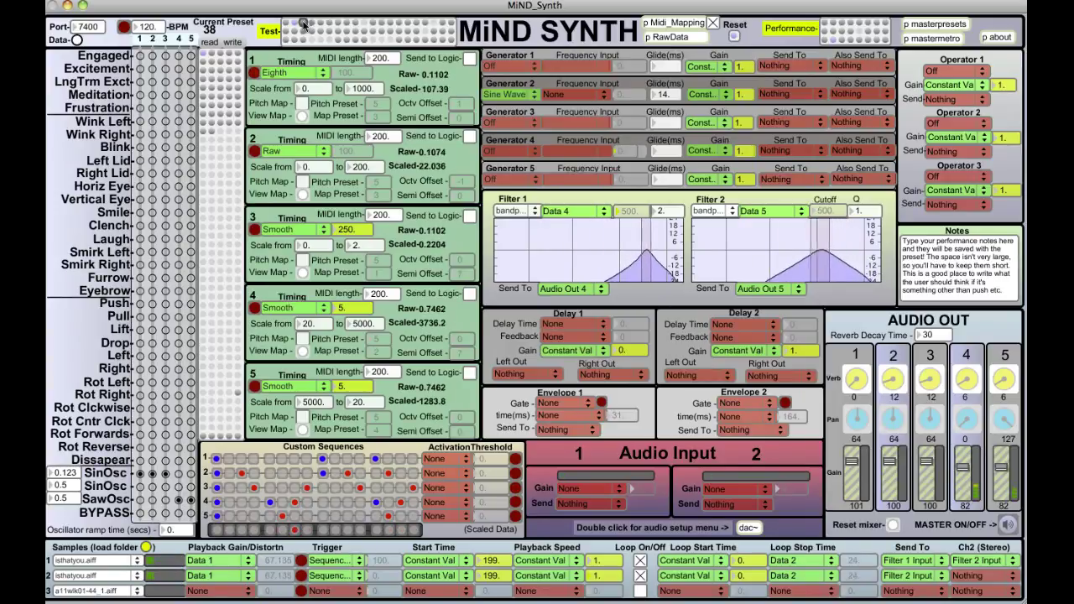
{"action": "left_click", "coordinate": [310, 27]}
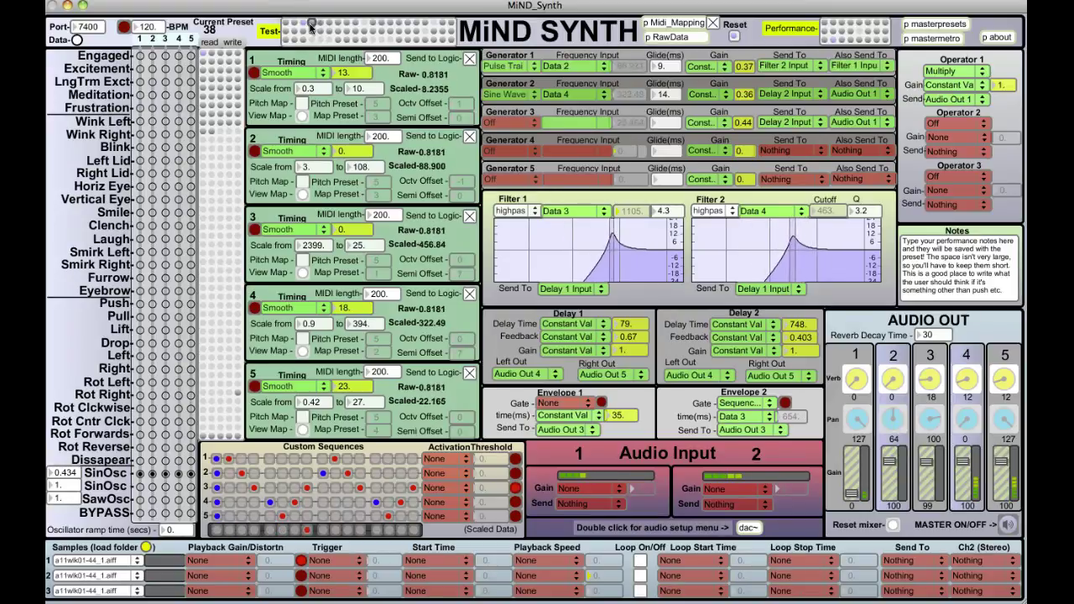
{"action": "left_click", "coordinate": [310, 27]}
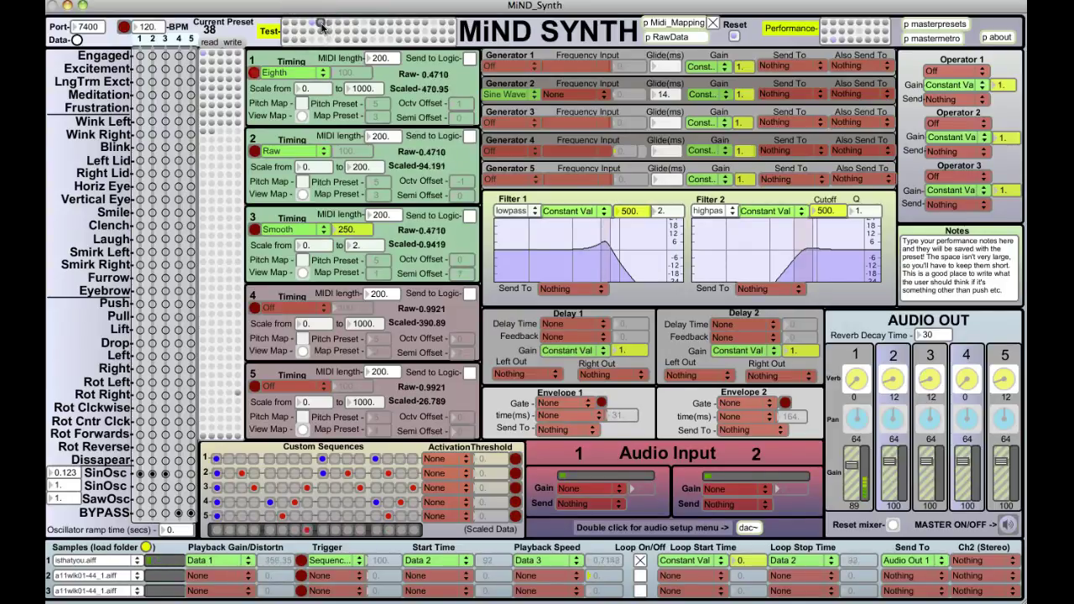
{"action": "left_click", "coordinate": [323, 26]}
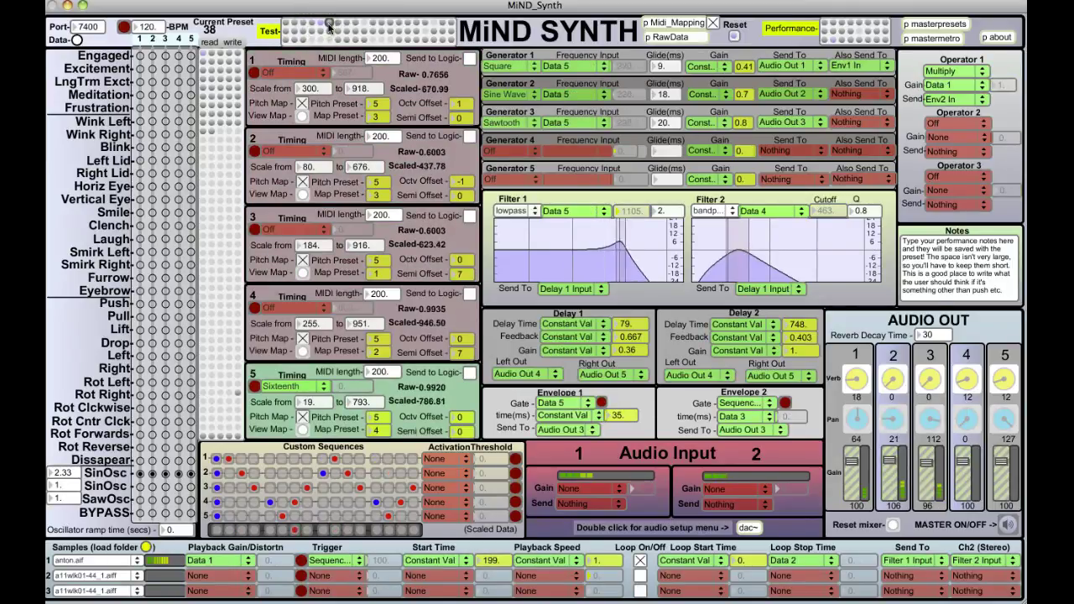
{"action": "left_click", "coordinate": [334, 27]}
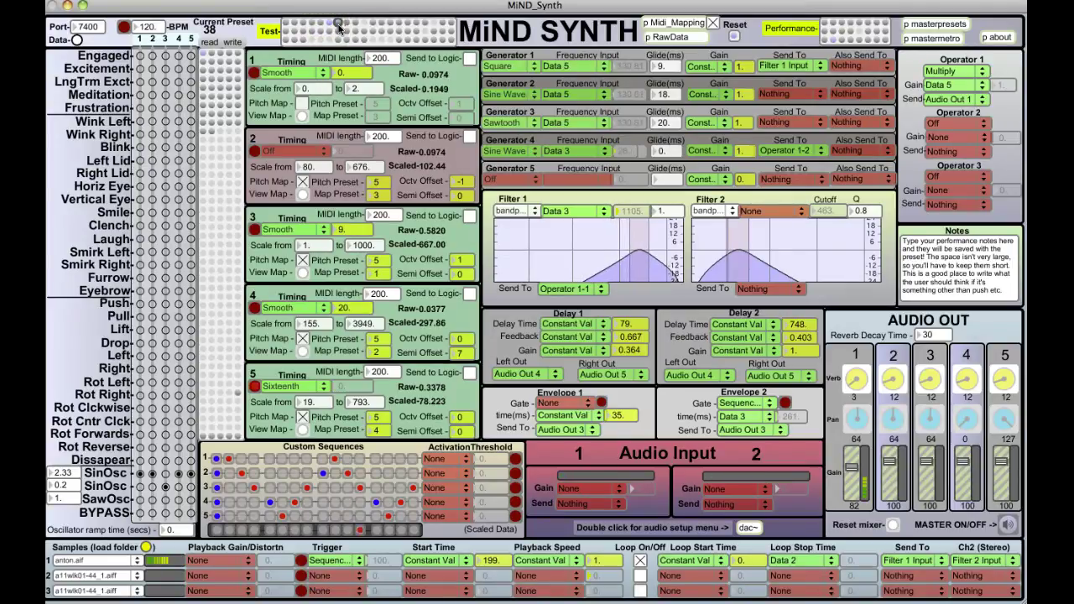
{"action": "left_click", "coordinate": [338, 27]}
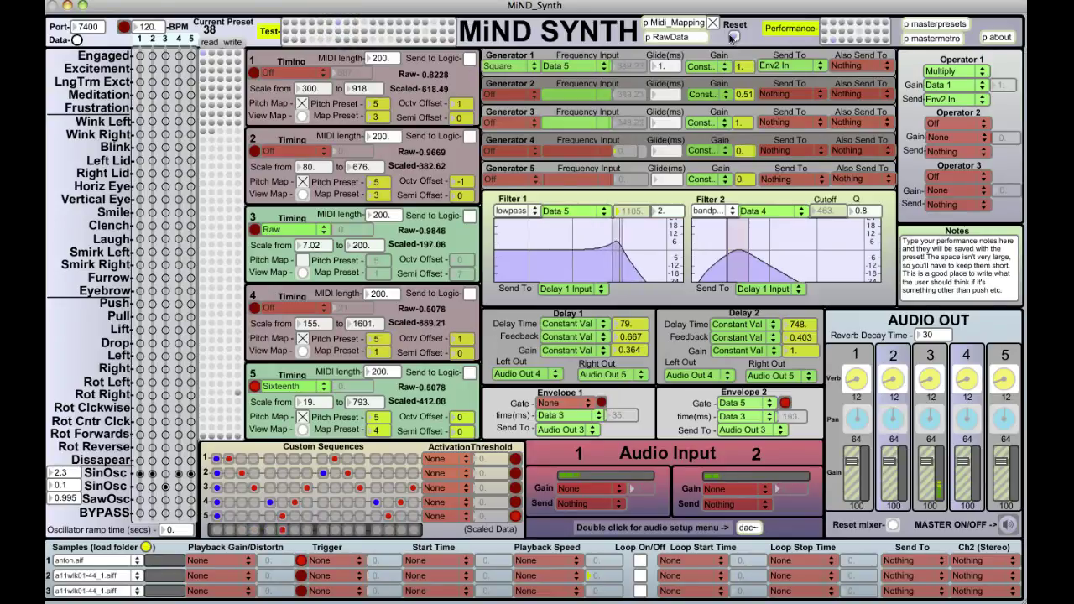
{"action": "left_click", "coordinate": [734, 37]}
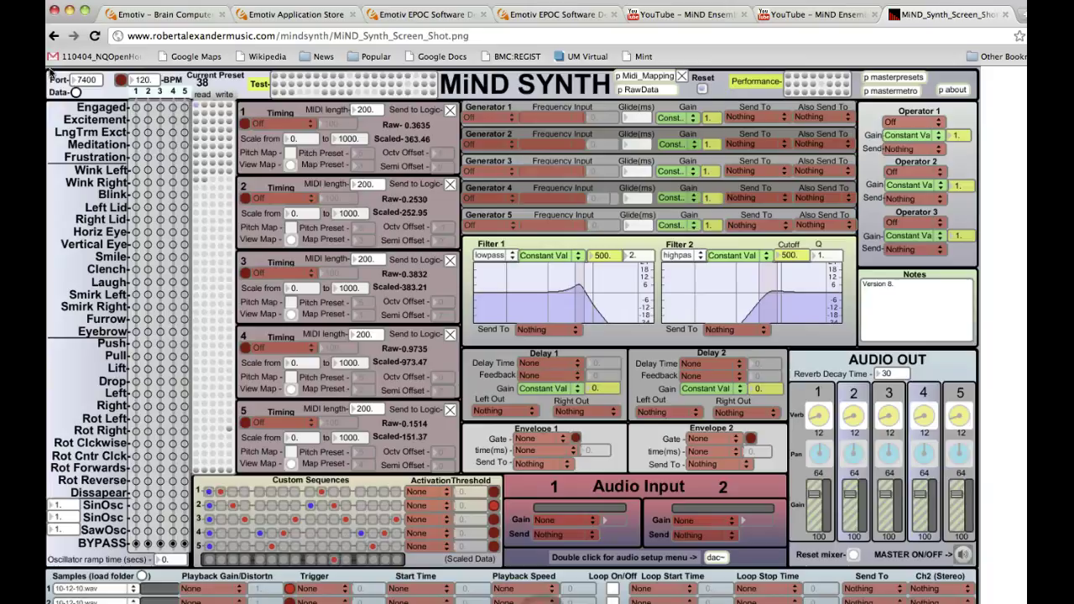
Step: Return to the mindsynth listing, view the MiND Ensemble videos, then show the Emotiv home page
{"action": "left_click", "coordinate": [54, 37]}
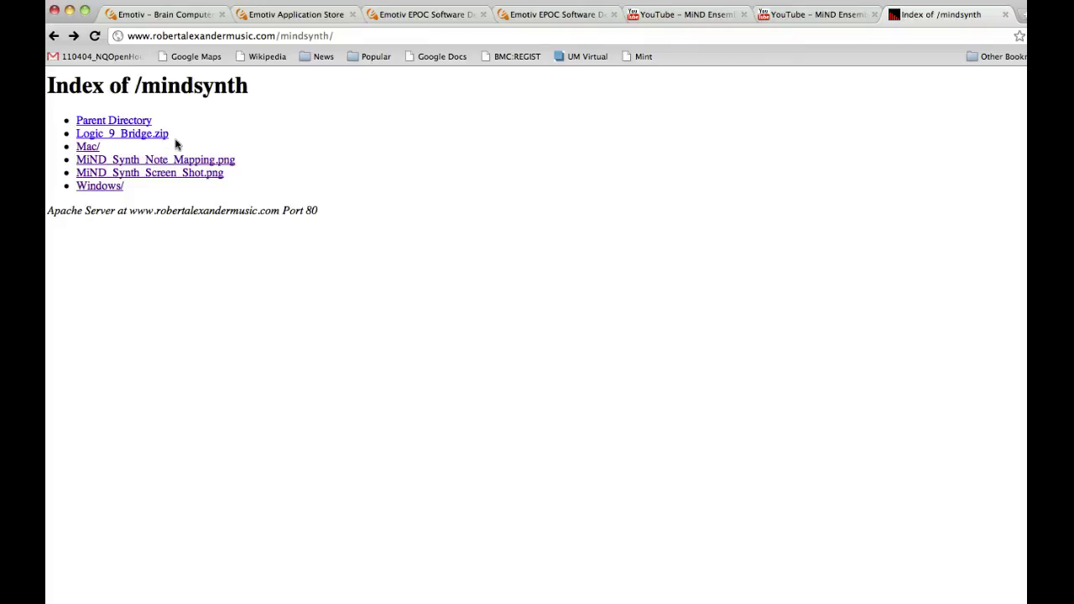
{"action": "left_click", "coordinate": [810, 14]}
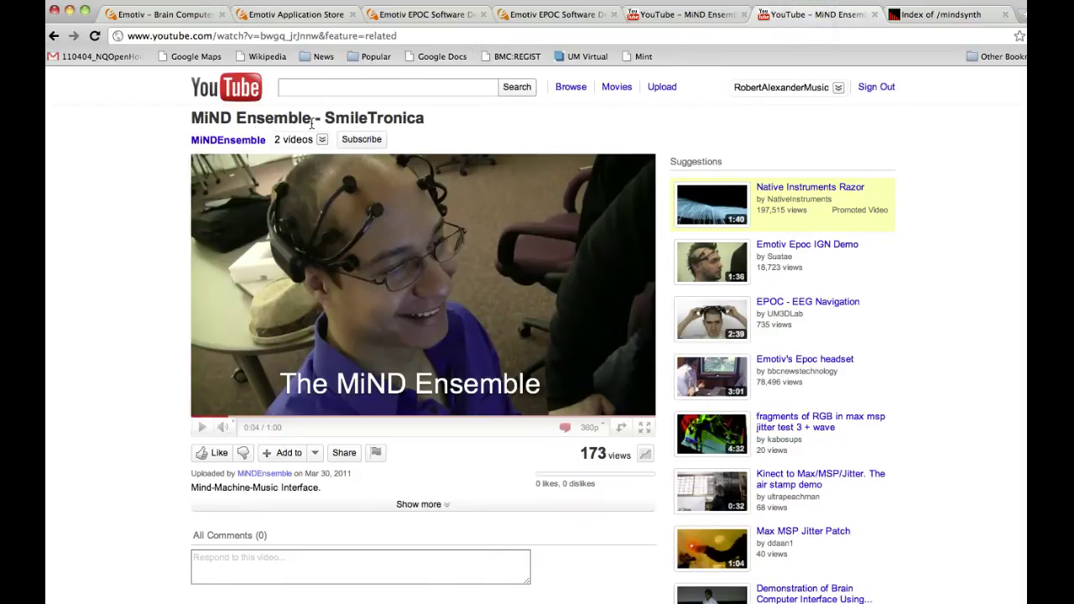
{"action": "left_click", "coordinate": [718, 20]}
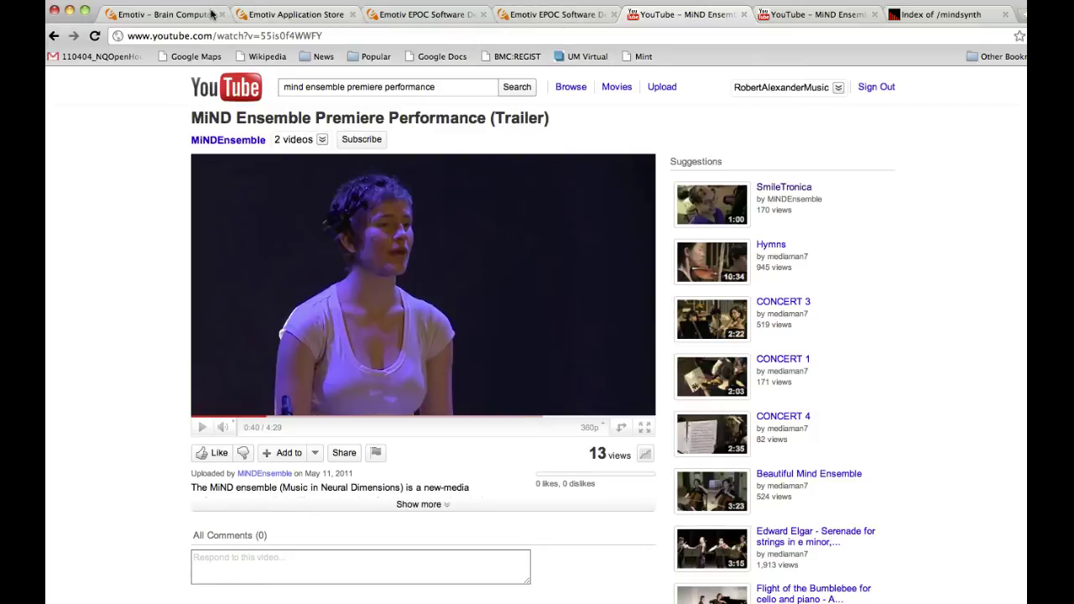
{"action": "left_click", "coordinate": [172, 14]}
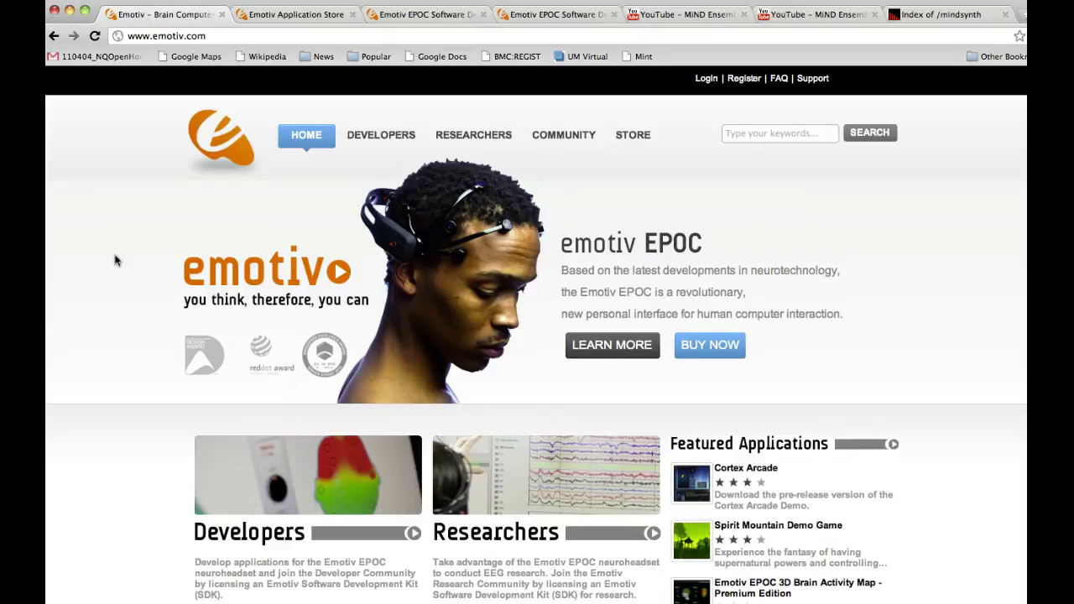
Step: Look over the Mind Your OSCs and SDKLite store pages, then switch back to the MiND Synth patch
{"action": "left_click", "coordinate": [308, 11]}
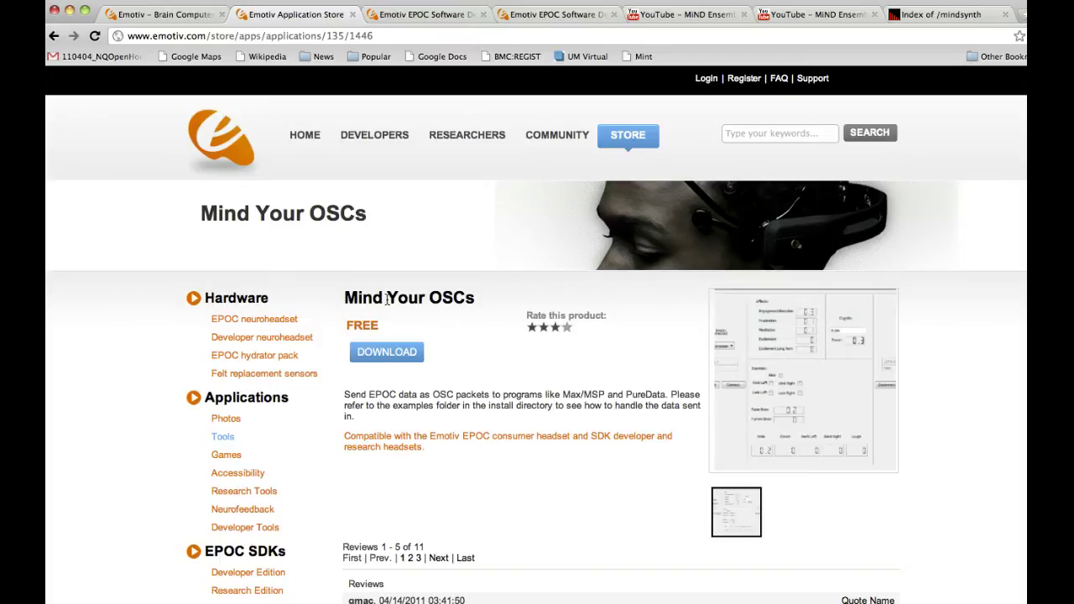
{"action": "left_click", "coordinate": [404, 17]}
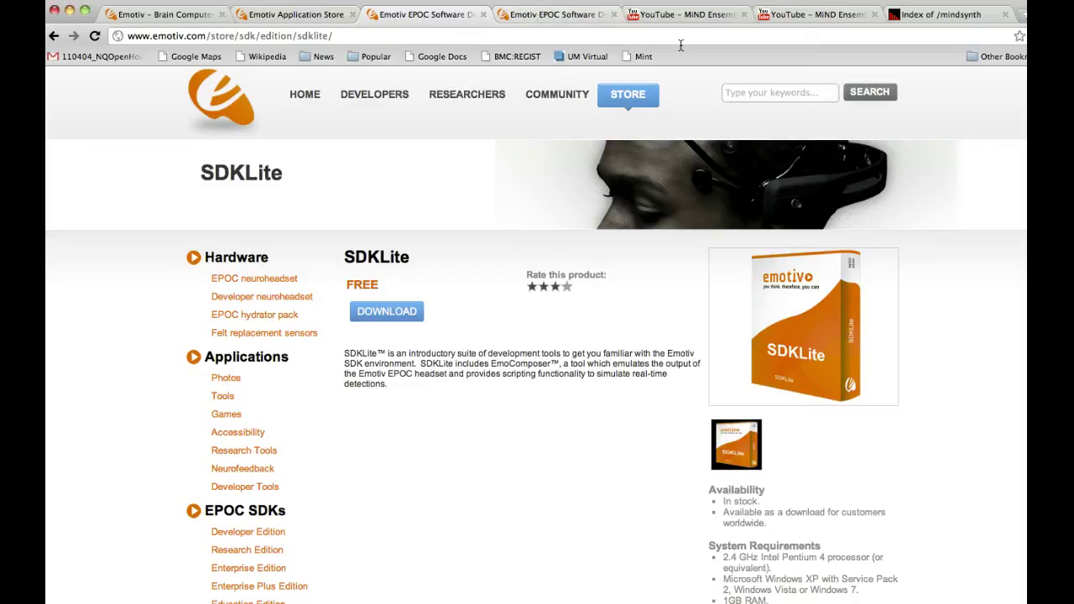
{"action": "key", "text": "super+Tab"}
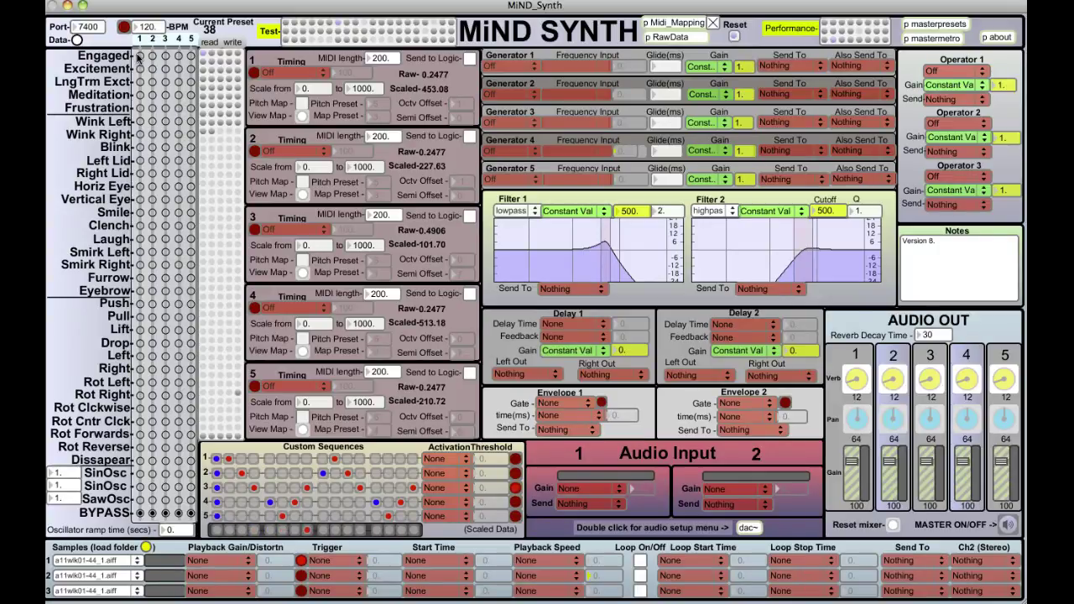
{"action": "double_click", "coordinate": [672, 37]}
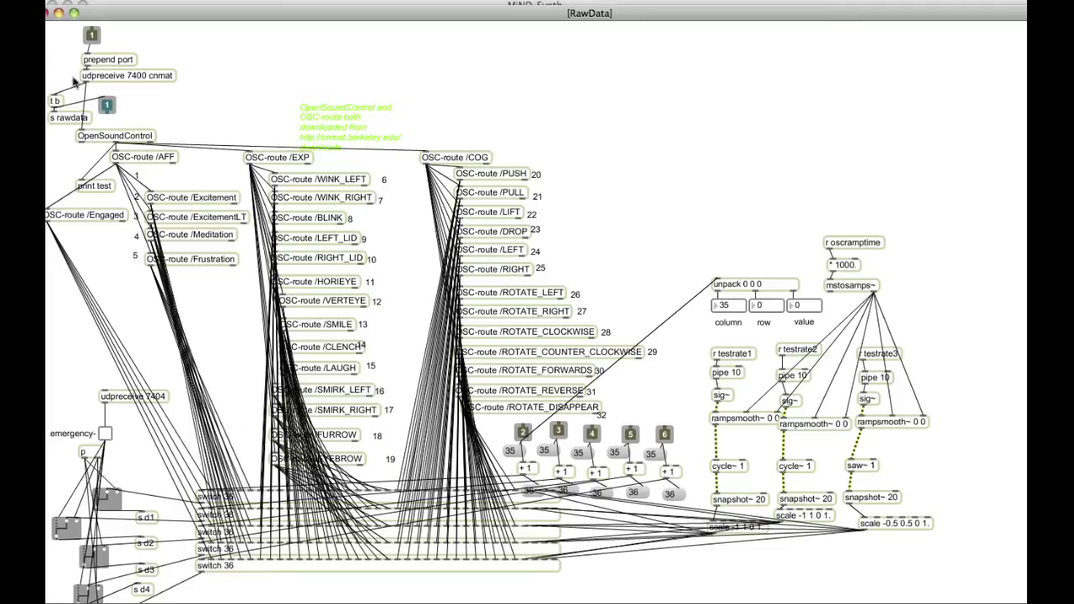
{"action": "left_click", "coordinate": [46, 13]}
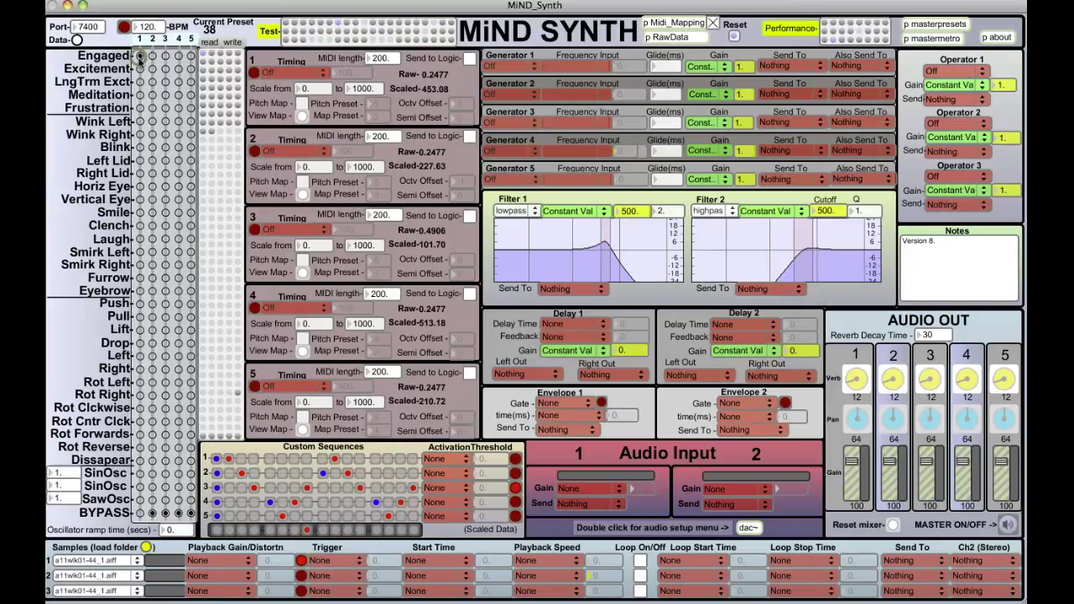
Step: Map the Engaged signal to data column 1 with Raw timing
{"action": "left_click", "coordinate": [139, 56]}
{"action": "left_click", "coordinate": [306, 73]}
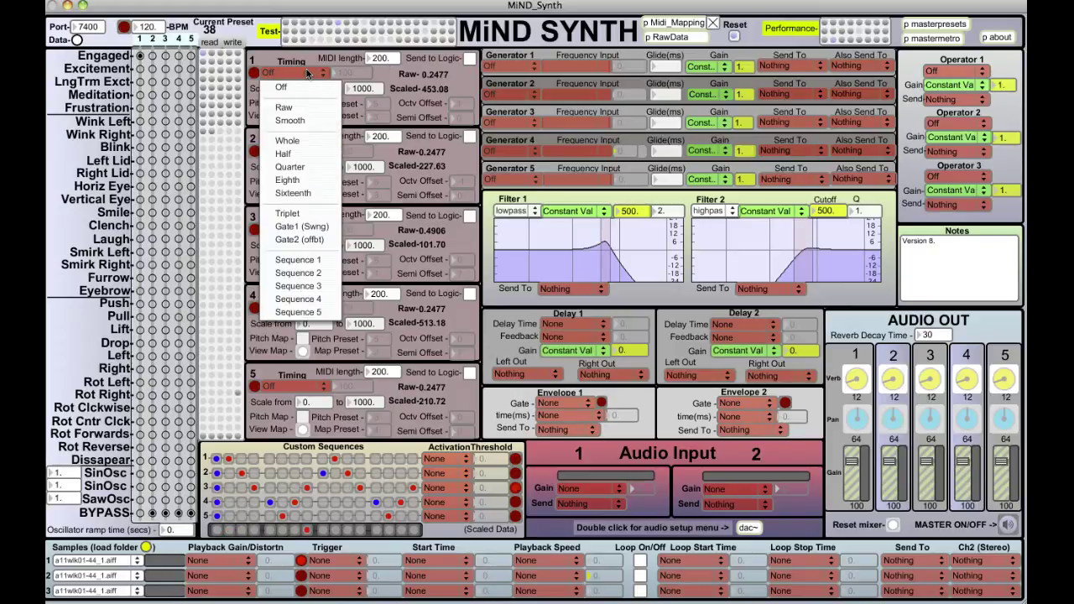
{"action": "left_click", "coordinate": [299, 109]}
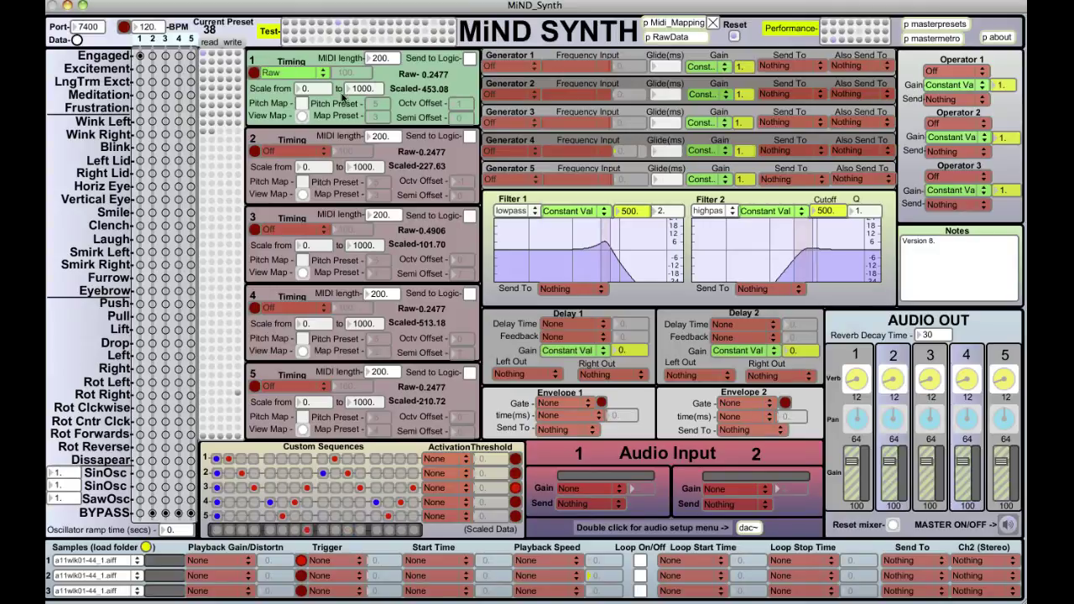
Step: Route SinOsc into the matrix, set data 3 timing to Raw and switch data 1 timing Off
{"action": "left_click", "coordinate": [140, 473]}
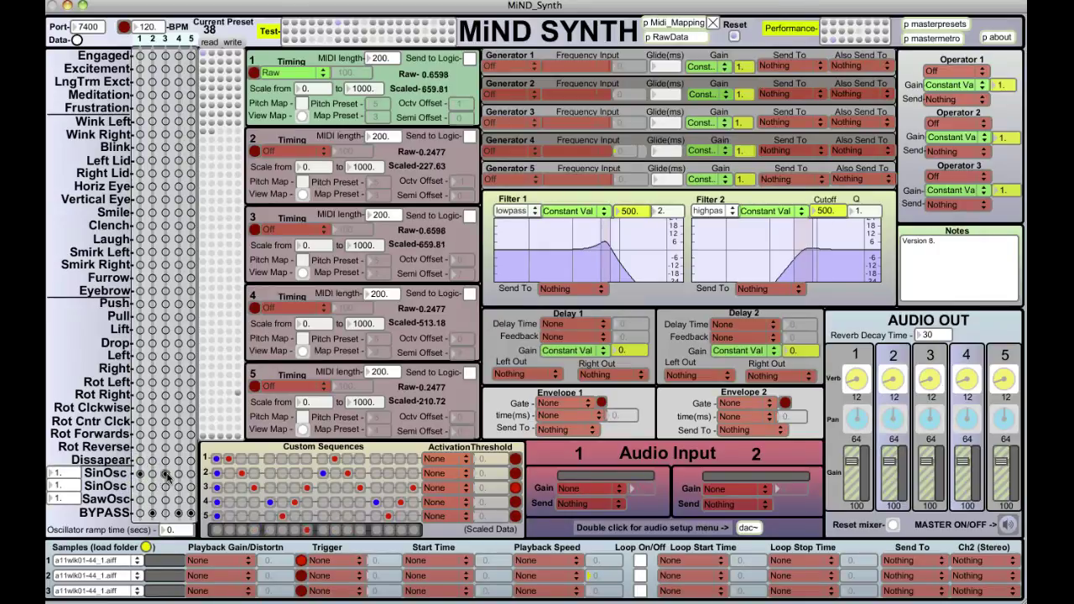
{"action": "left_click", "coordinate": [307, 229]}
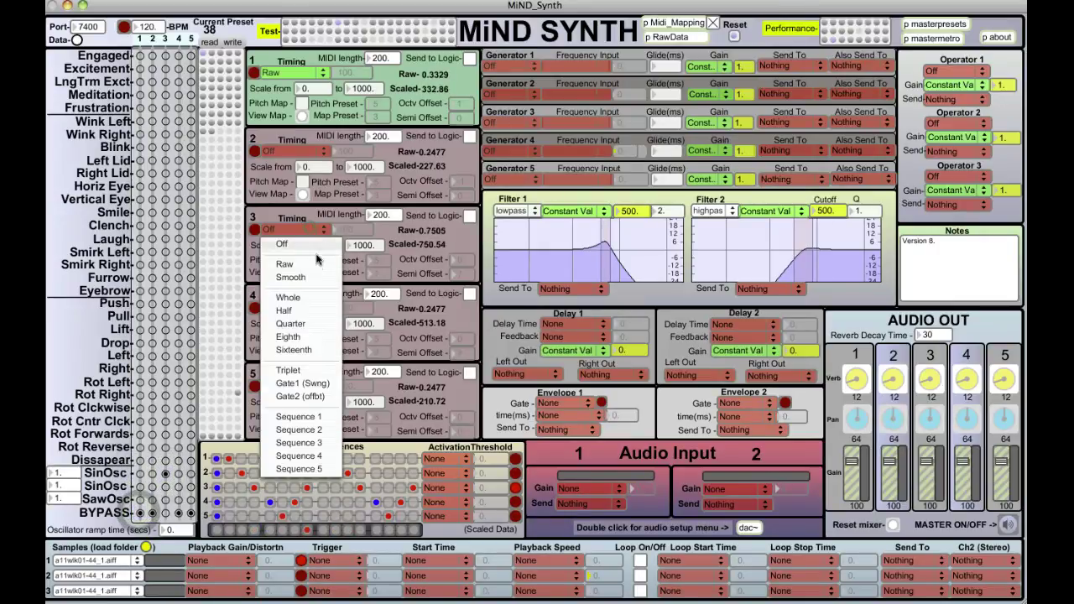
{"action": "left_click", "coordinate": [316, 265]}
{"action": "left_click", "coordinate": [285, 72]}
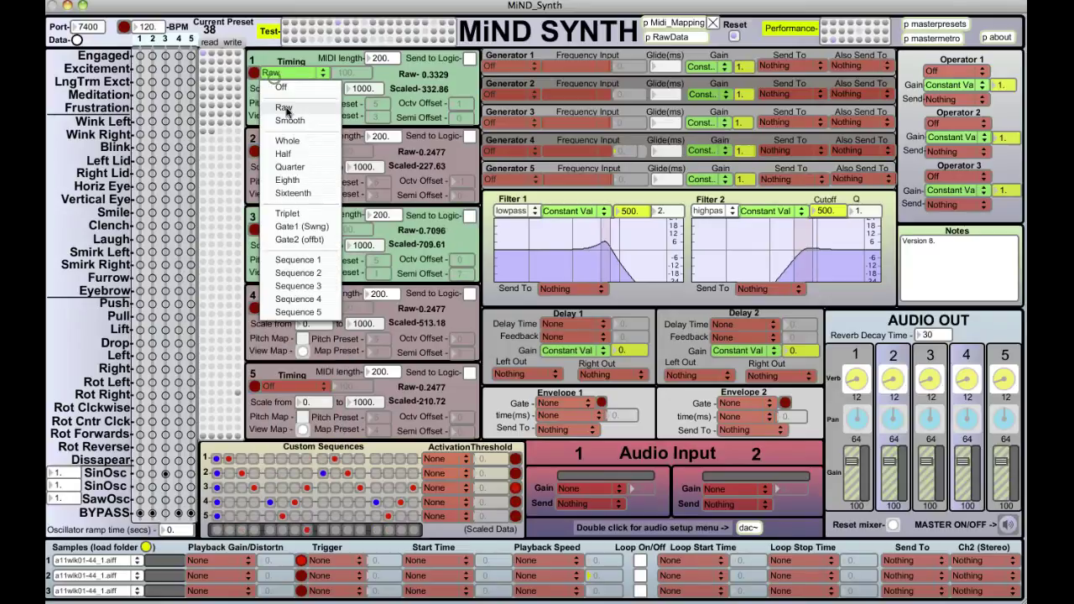
{"action": "left_click", "coordinate": [286, 88]}
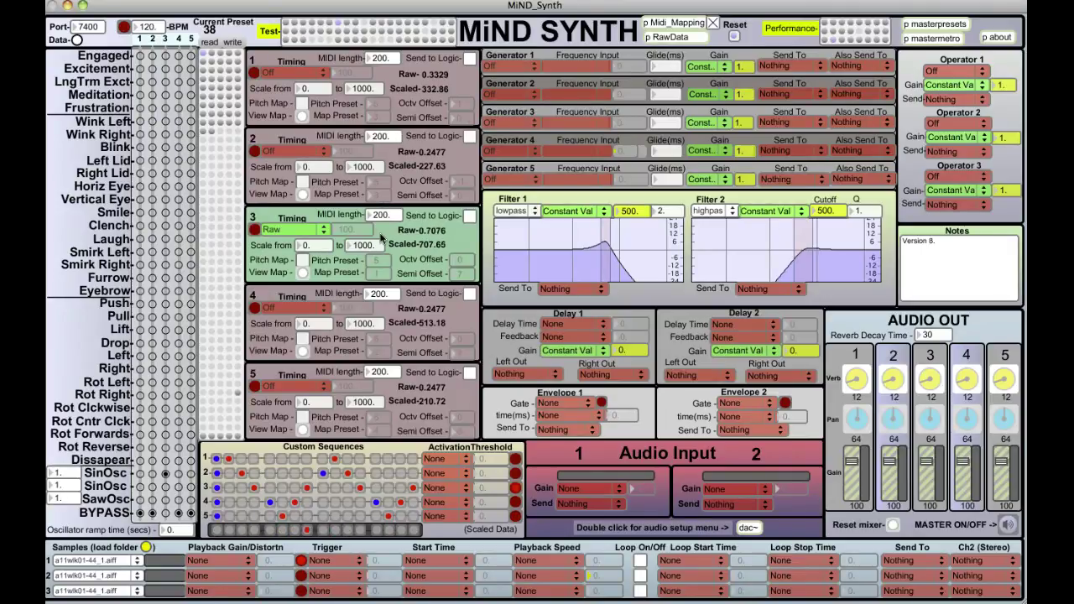
{"action": "left_click", "coordinate": [512, 70]}
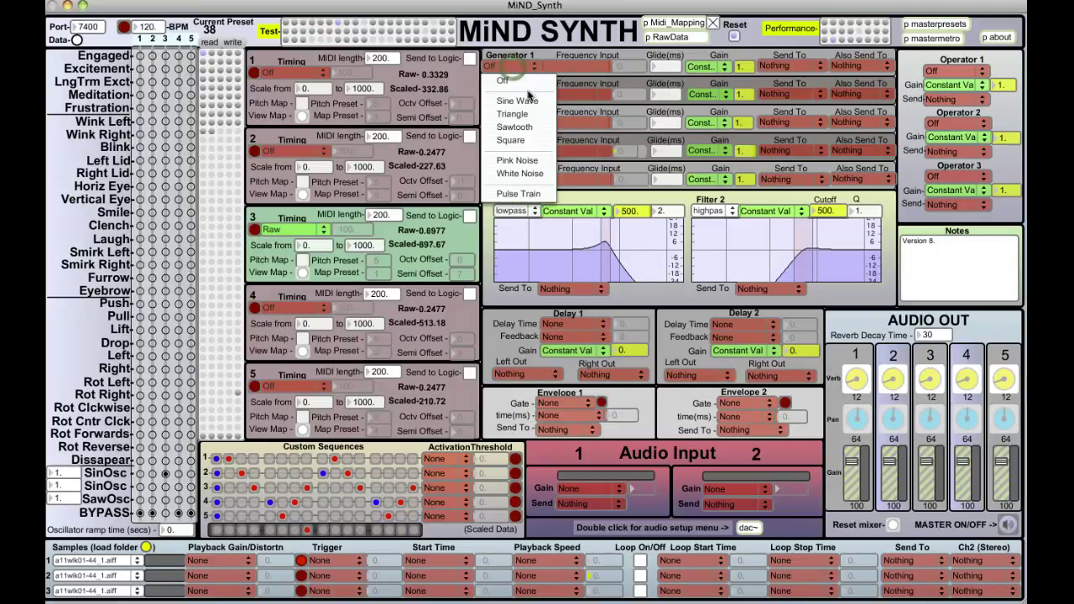
Step: Make Generator 1 a Data 3-driven sine wave into Audio Out 1, with channel 1 gain 71 and pan 70
{"action": "left_click", "coordinate": [518, 101]}
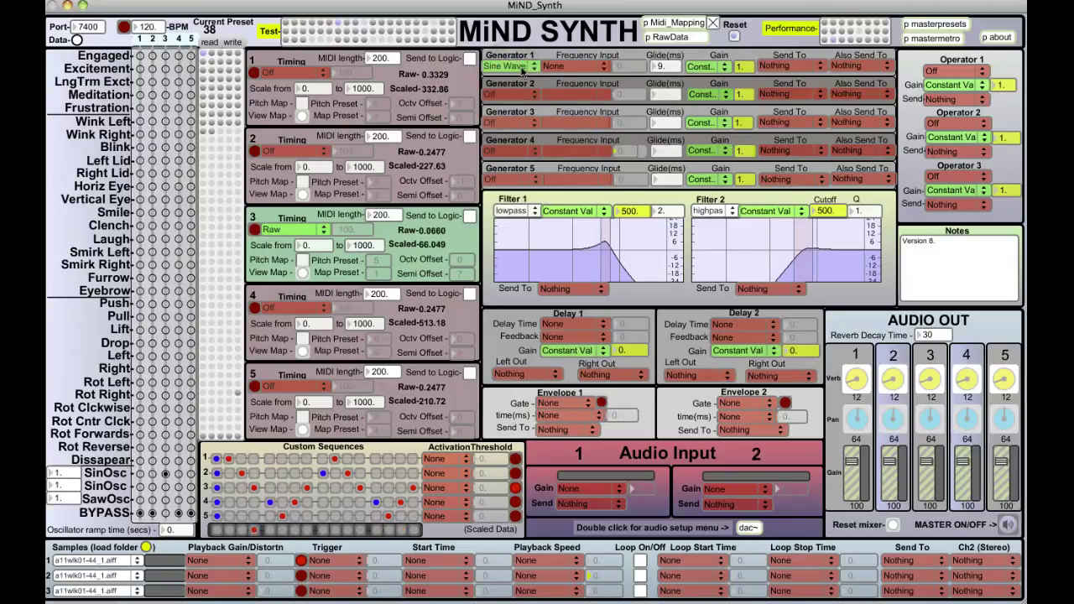
{"action": "left_click", "coordinate": [573, 67]}
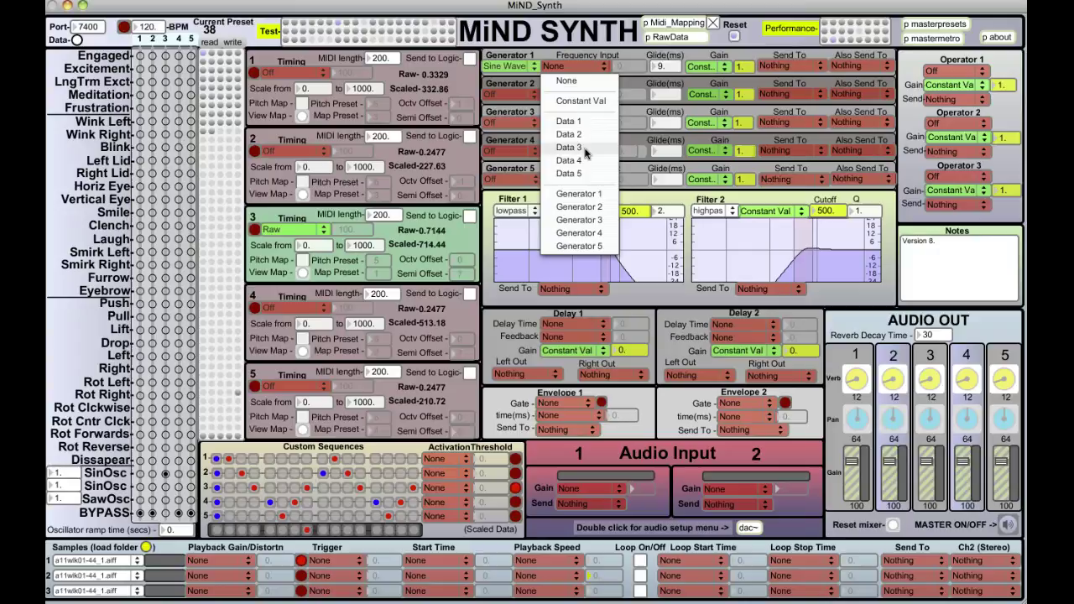
{"action": "left_click", "coordinate": [586, 148]}
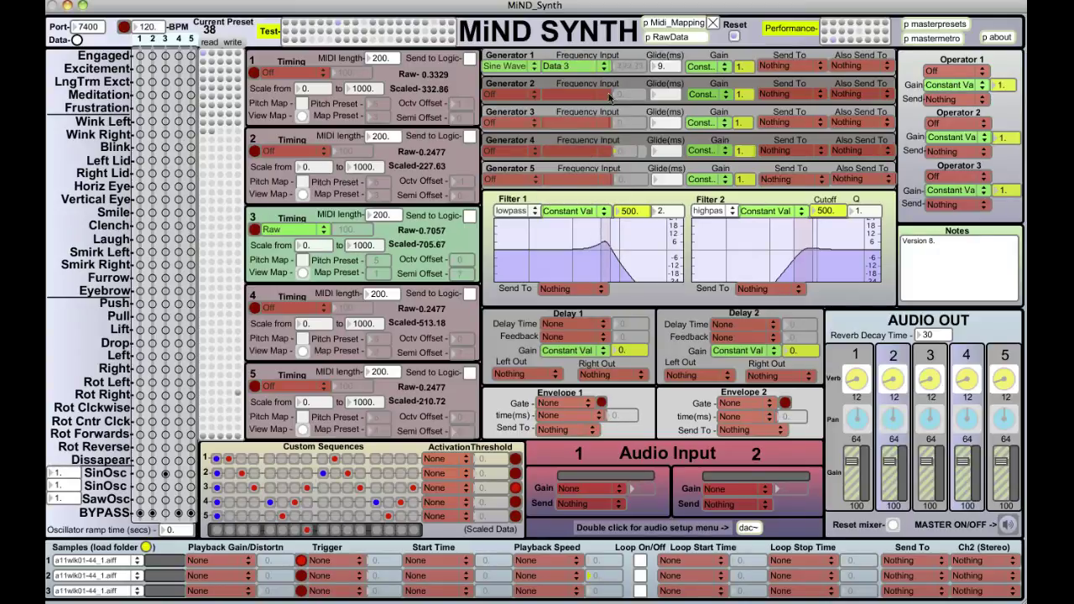
{"action": "left_click", "coordinate": [784, 66]}
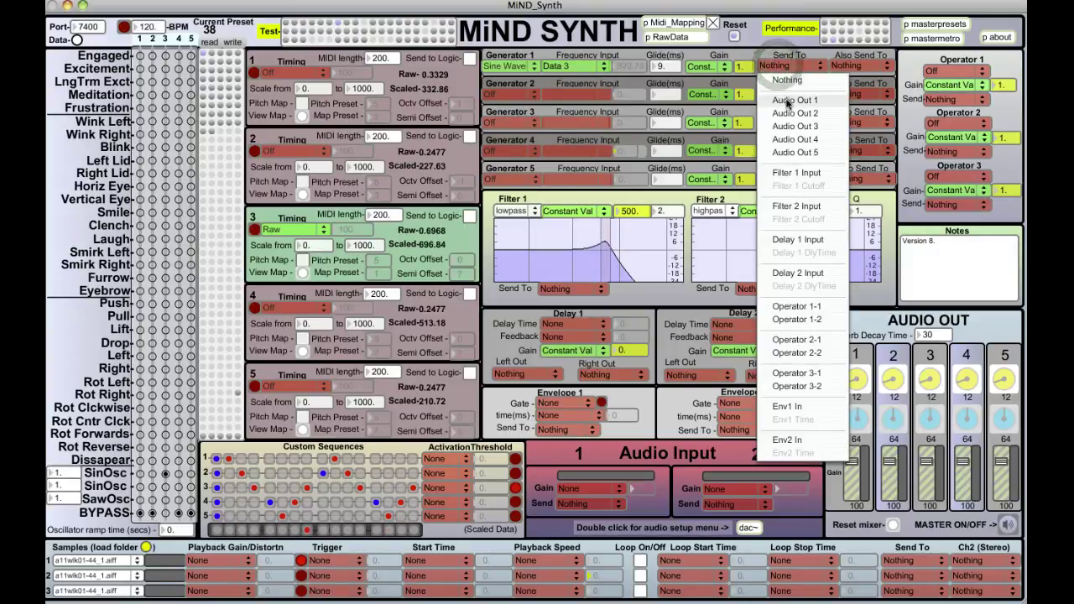
{"action": "left_click", "coordinate": [789, 101]}
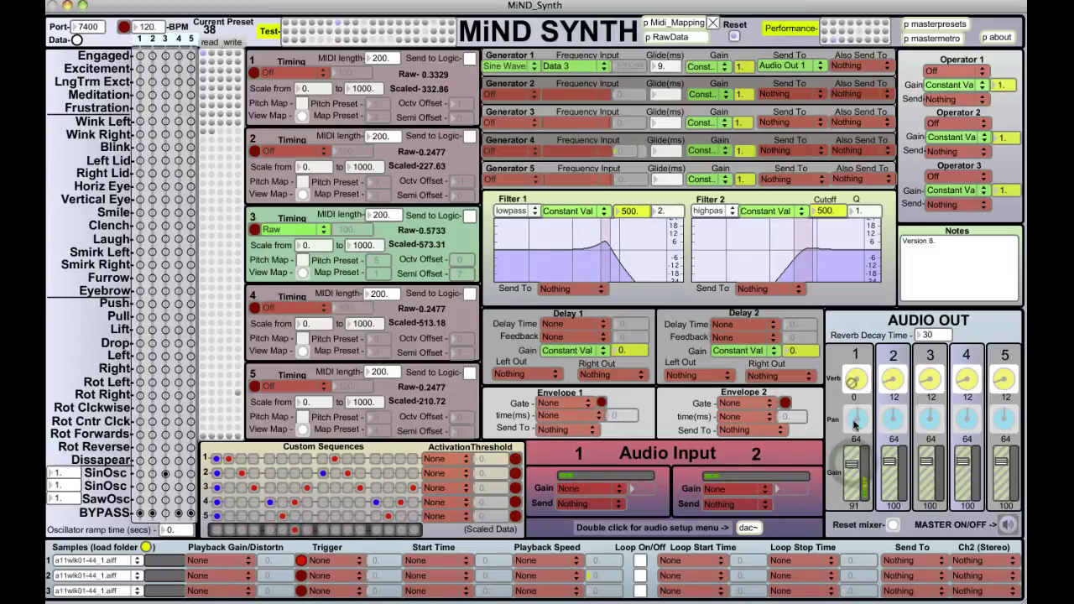
{"action": "left_click_drag", "start_coordinate": [854, 464], "coordinate": [854, 474]}
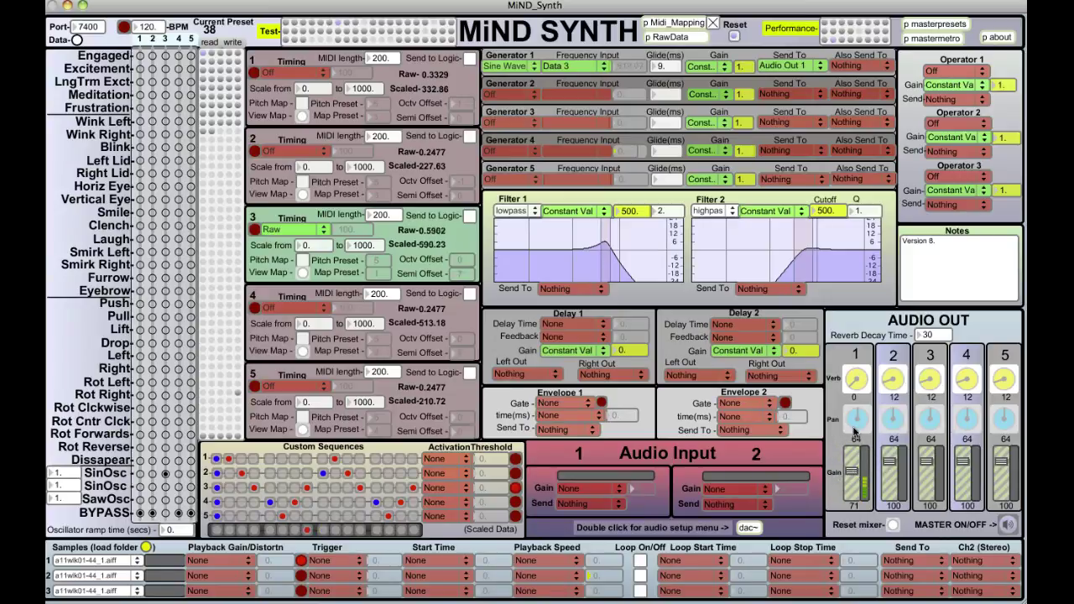
{"action": "left_click_drag", "start_coordinate": [846, 432], "coordinate": [846, 382]}
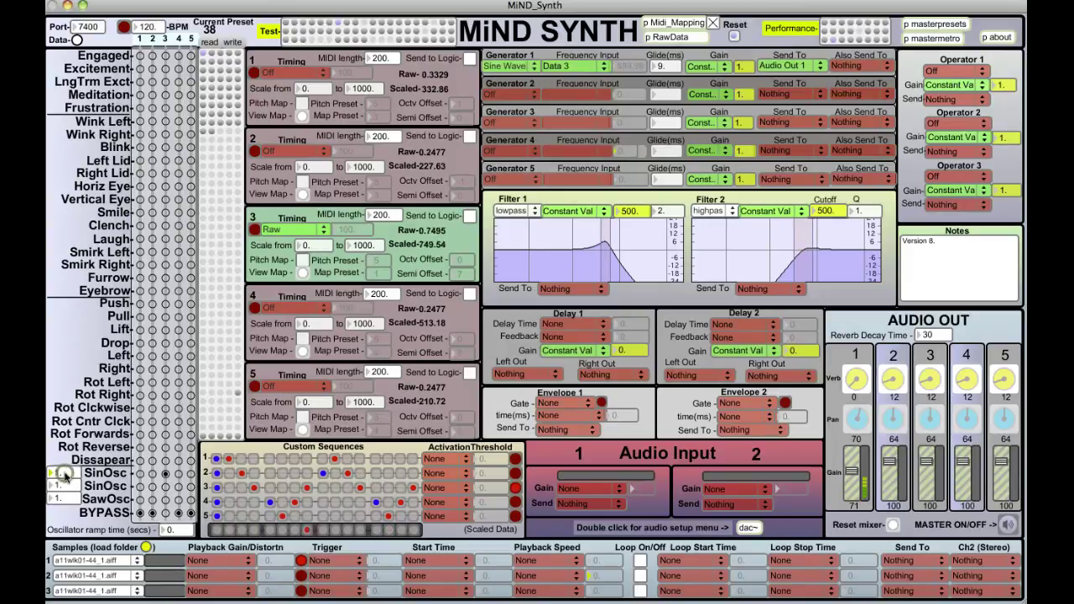
Step: Enter 0.25 in the first SinOsc box, enable slot 3's Pitch Map, and view Melody_Map_3
{"action": "type", "text": ".25"}
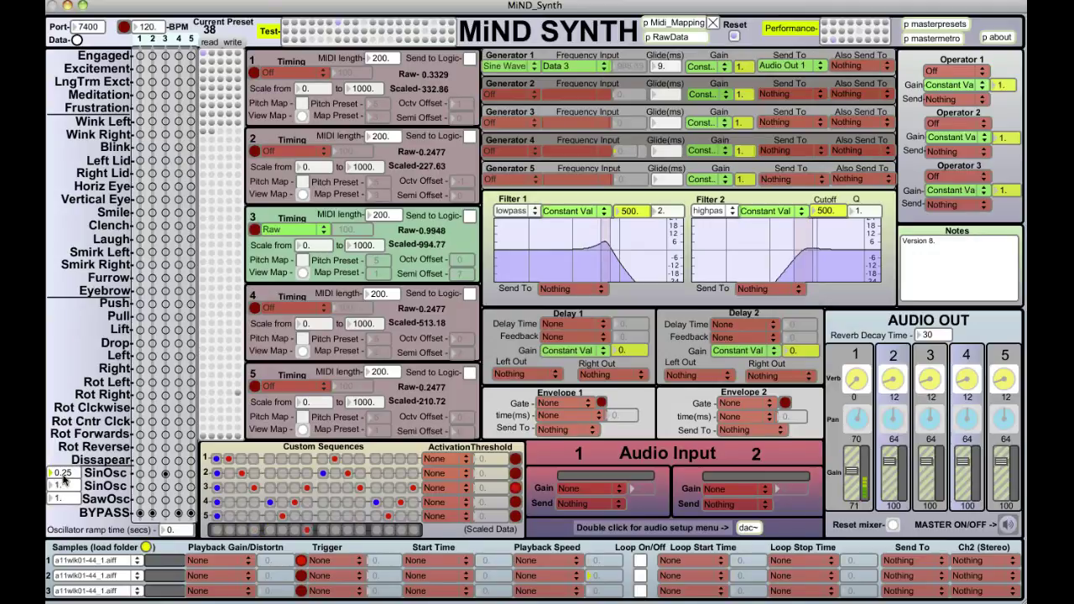
{"action": "left_click", "coordinate": [302, 261]}
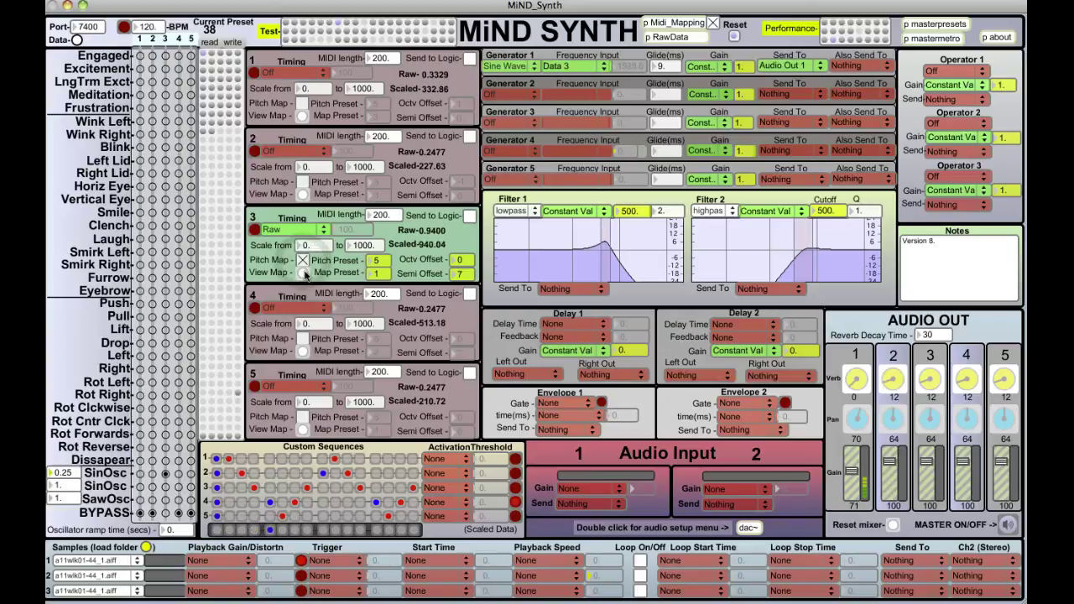
{"action": "left_click", "coordinate": [303, 274]}
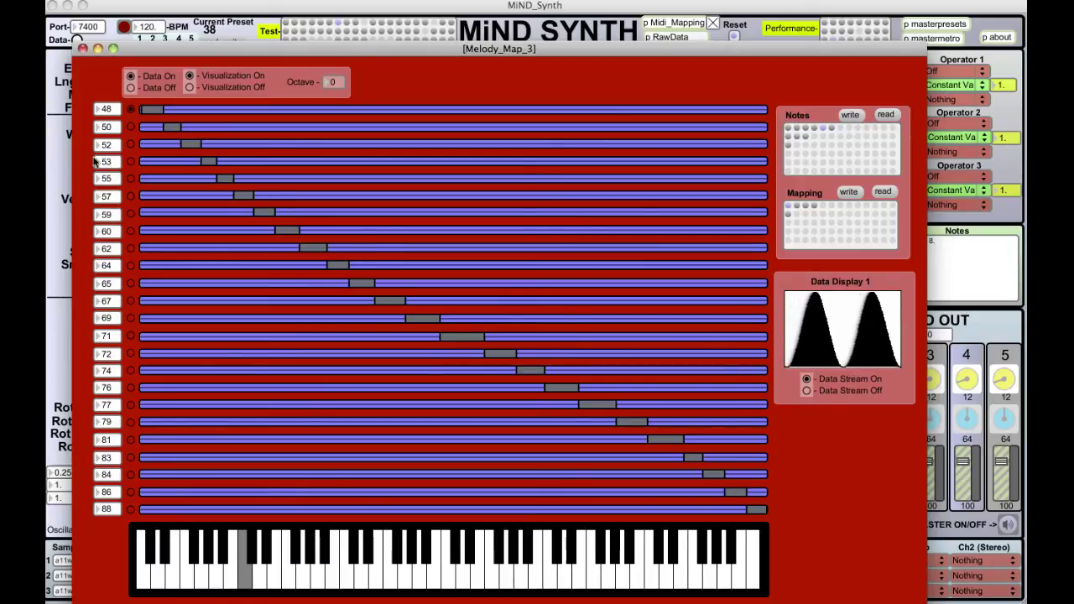
Step: Set the melody map's octave to -1 and try several stored notes presets
{"action": "left_click", "coordinate": [798, 132]}
{"action": "left_click", "coordinate": [798, 132]}
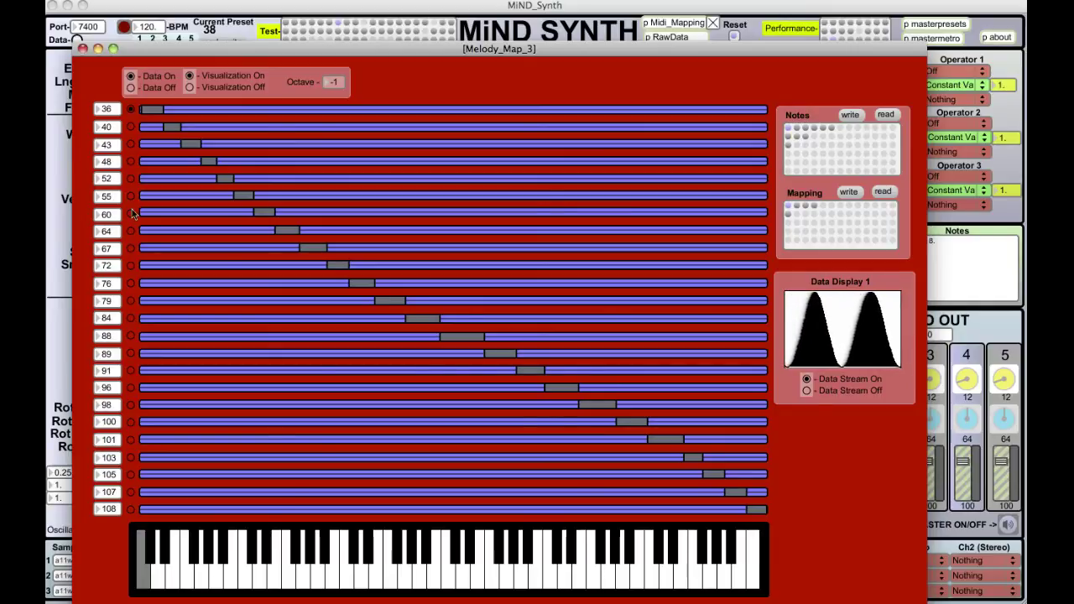
{"action": "left_click", "coordinate": [131, 87]}
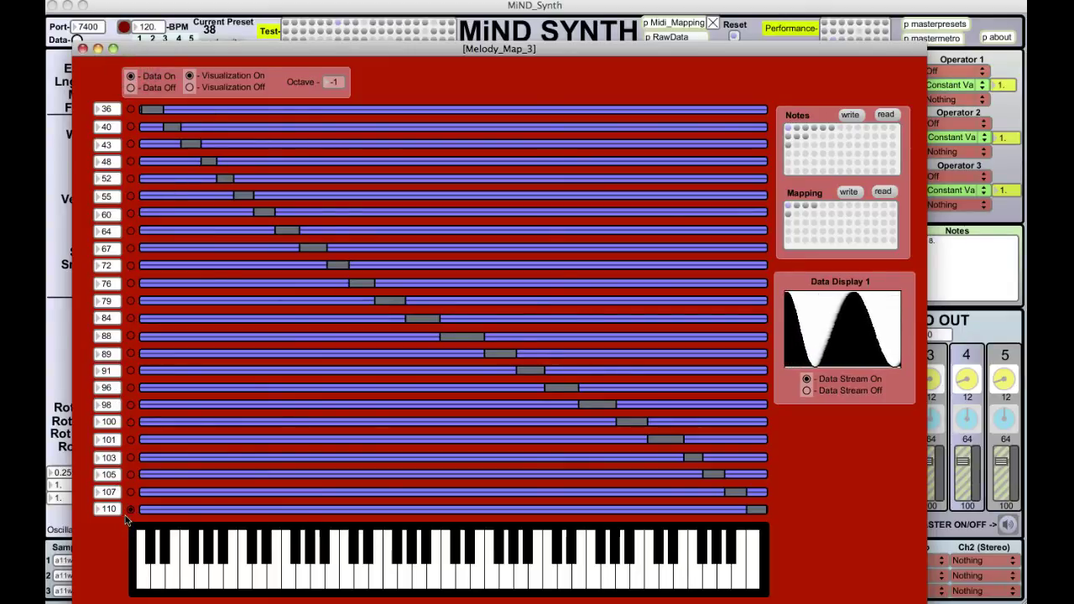
{"action": "left_click_drag", "start_coordinate": [810, 128], "coordinate": [843, 134]}
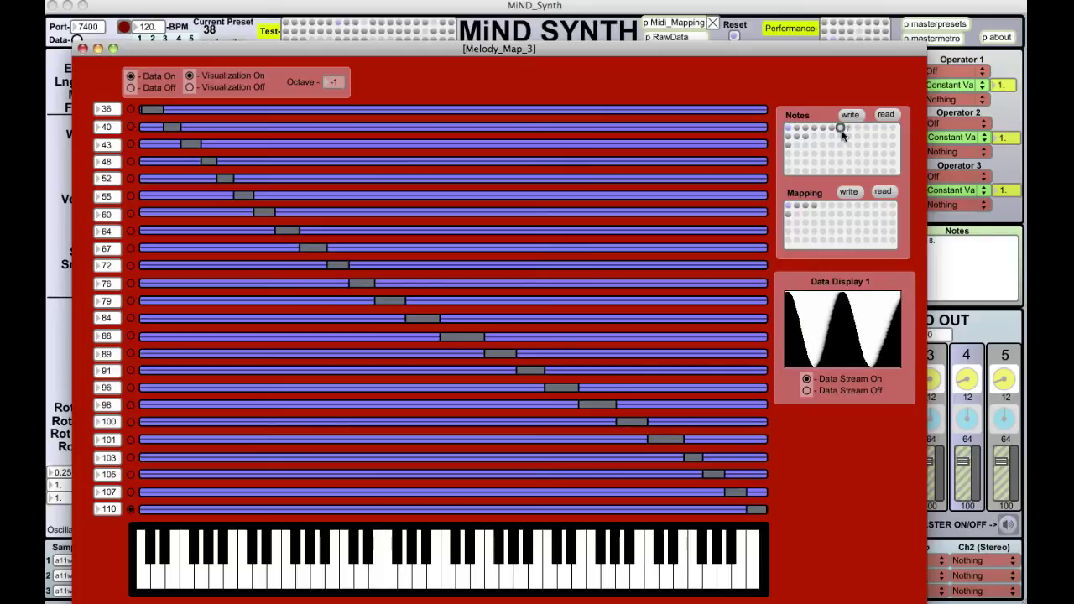
{"action": "left_click", "coordinate": [838, 128]}
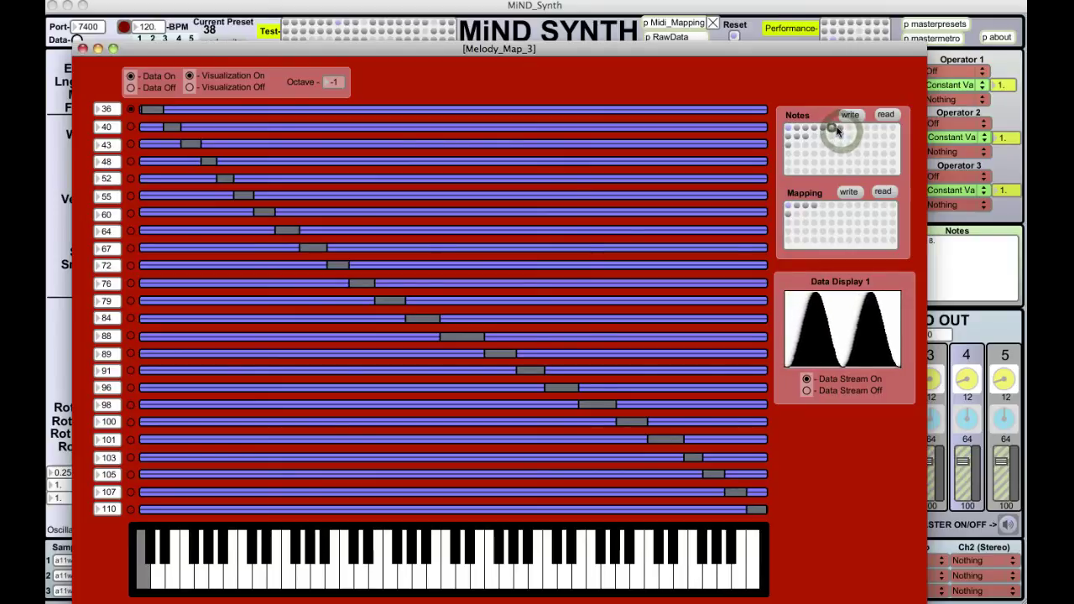
{"action": "left_click", "coordinate": [839, 130]}
{"action": "left_click", "coordinate": [839, 130]}
Step: Cycle through the stored mapping presets, with one more notes preset in between
{"action": "left_click", "coordinate": [796, 207]}
{"action": "left_click", "coordinate": [805, 207]}
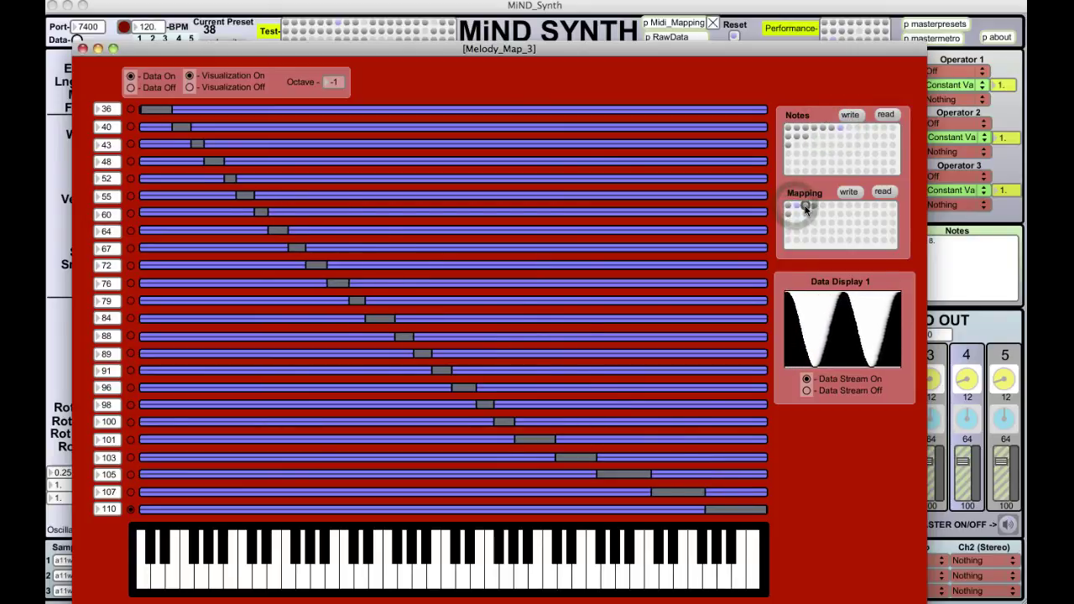
{"action": "left_click", "coordinate": [804, 208]}
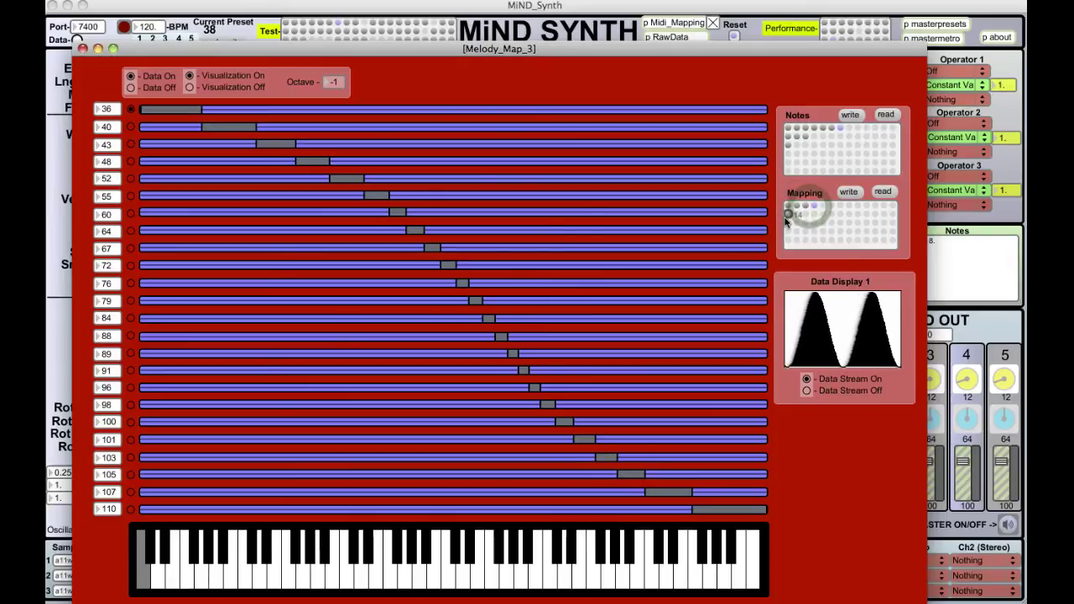
{"action": "left_click", "coordinate": [791, 217]}
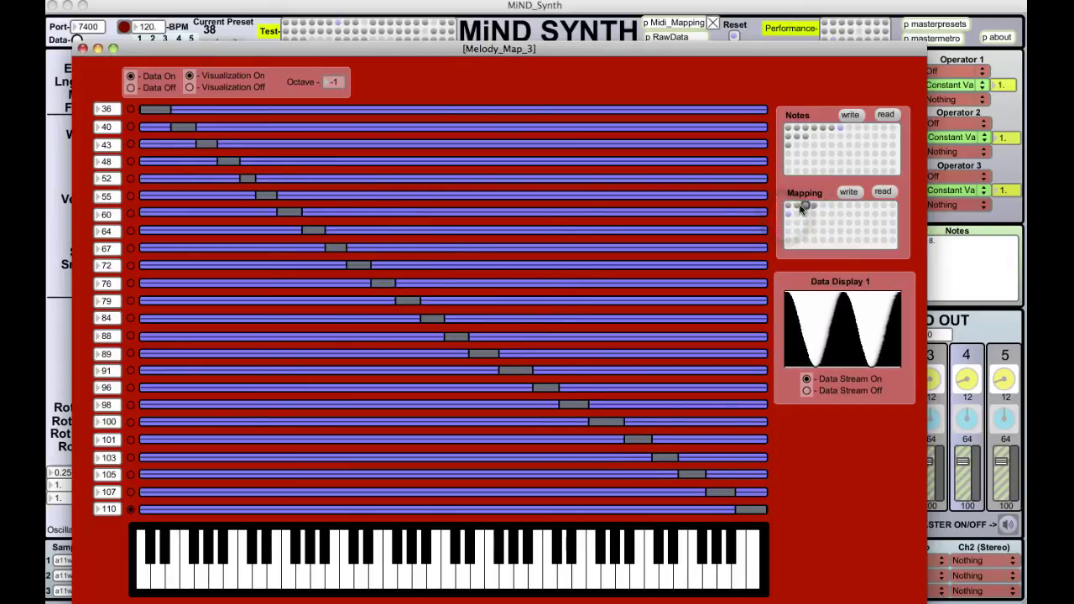
{"action": "left_click", "coordinate": [799, 206]}
{"action": "left_click", "coordinate": [797, 131]}
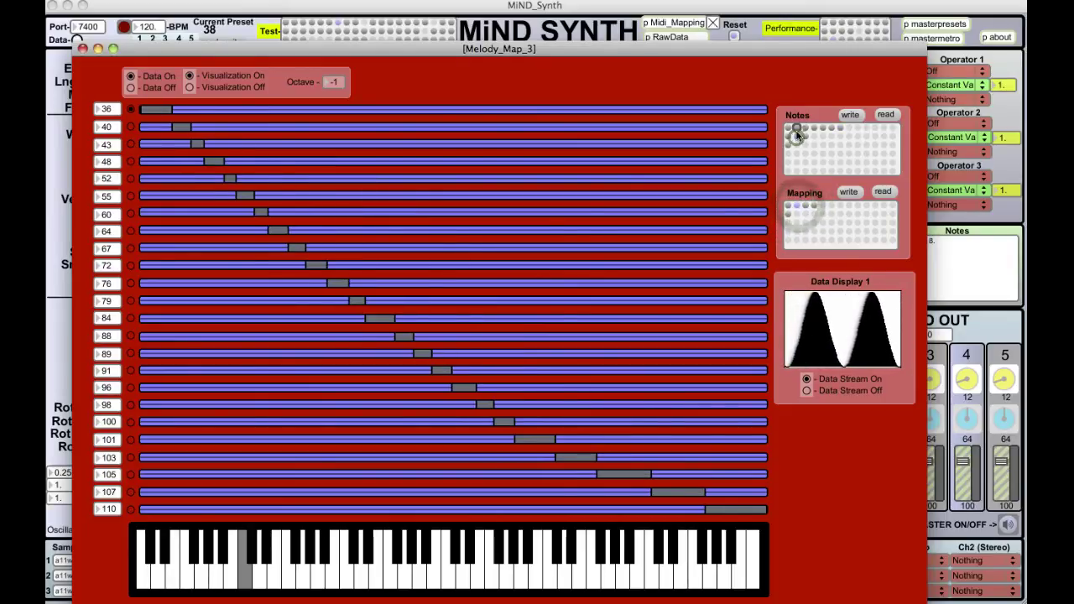
{"action": "left_click", "coordinate": [814, 207]}
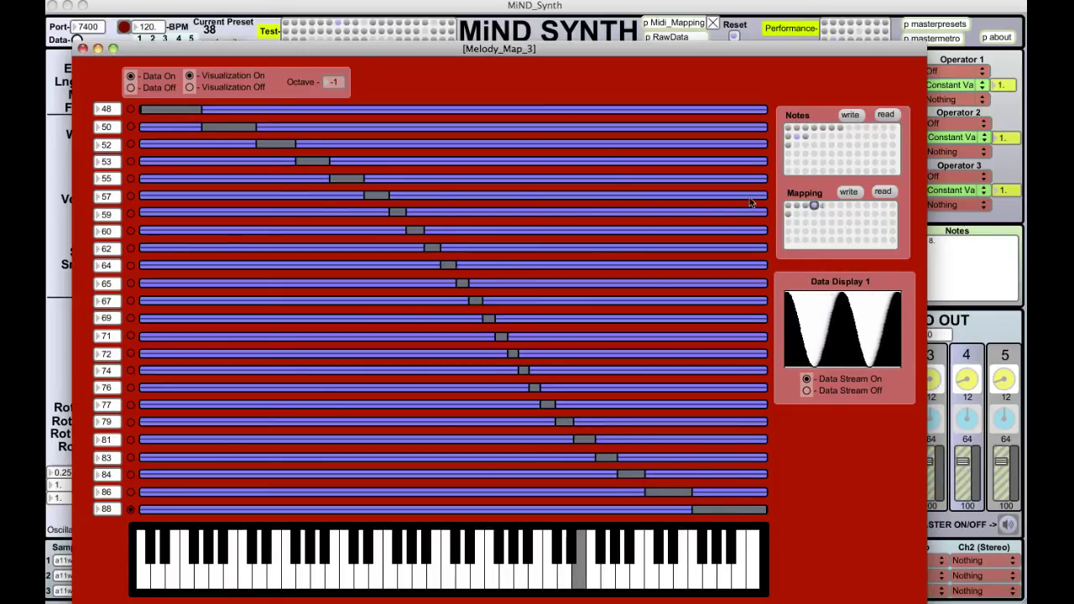
{"action": "left_click", "coordinate": [789, 208]}
{"action": "left_click", "coordinate": [798, 207]}
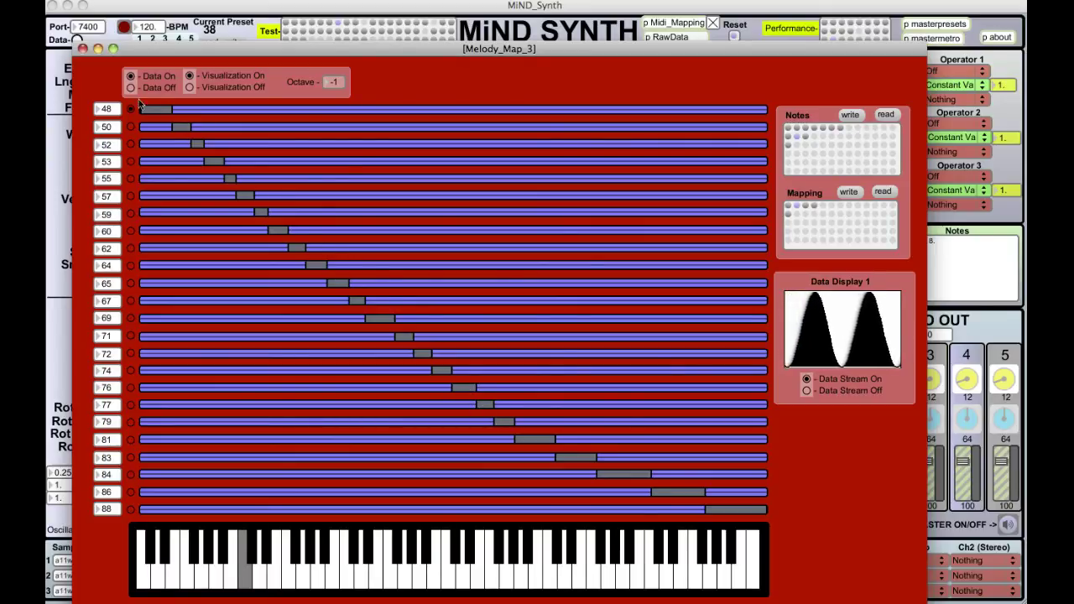
Step: Close Melody_Map_3 and make Generator 1 a triangle wave
{"action": "left_click", "coordinate": [82, 48]}
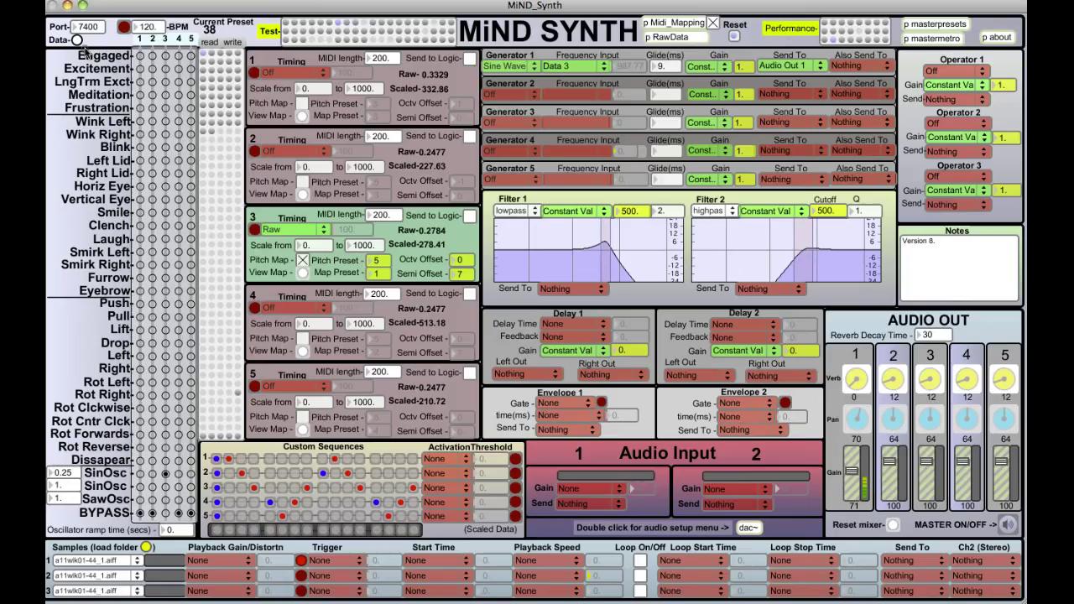
{"action": "left_click", "coordinate": [511, 66]}
{"action": "left_click", "coordinate": [513, 114]}
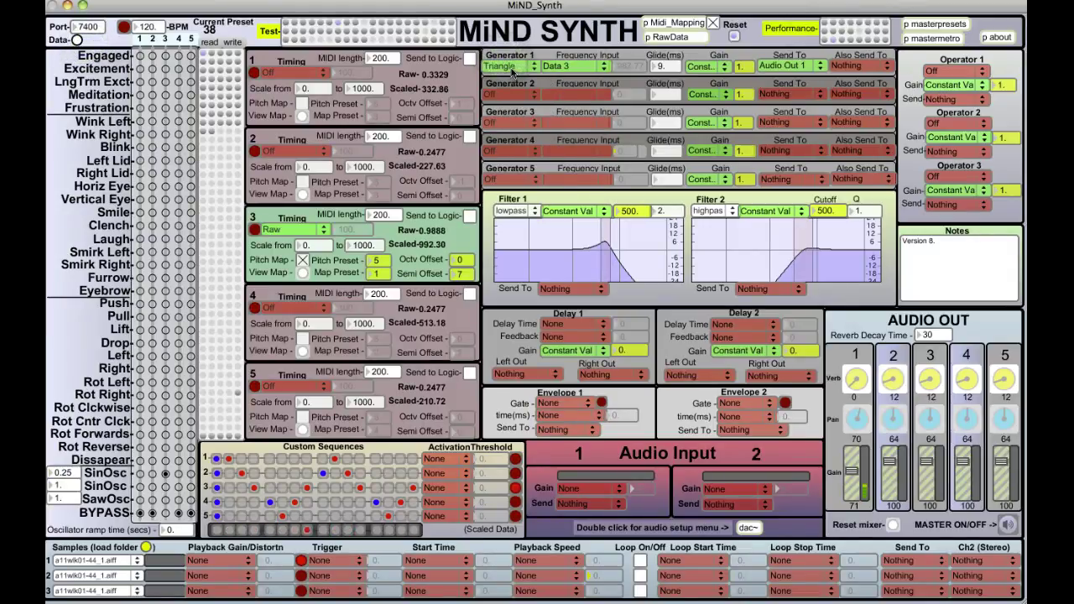
Step: Try Sawtooth and then Square waveforms on Generator 1, keeping Square
{"action": "left_click", "coordinate": [514, 71]}
{"action": "left_click", "coordinate": [514, 127]}
{"action": "left_click", "coordinate": [518, 70]}
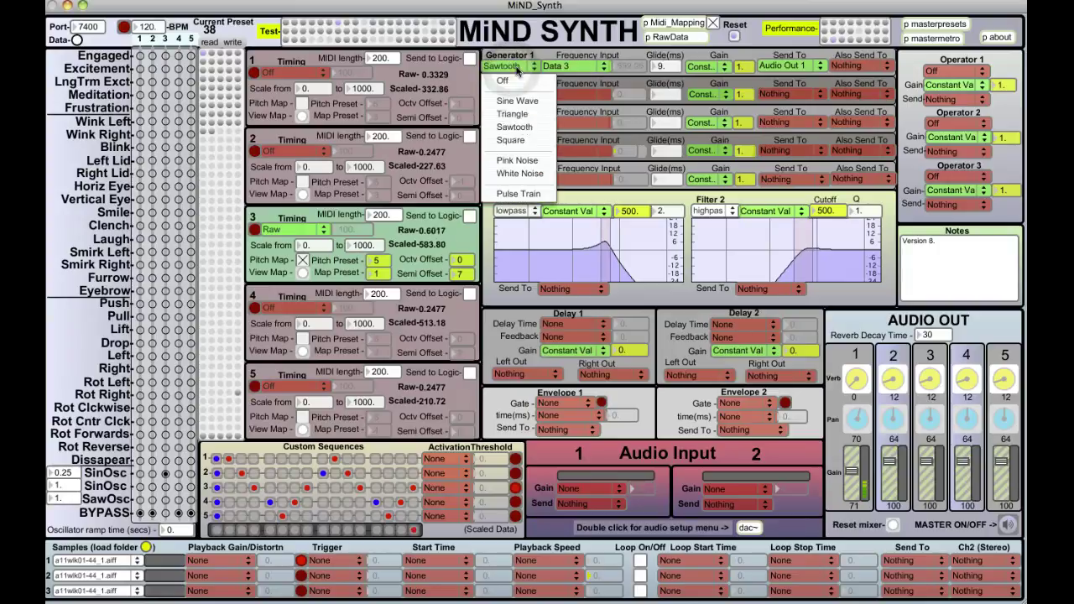
{"action": "left_click", "coordinate": [525, 140]}
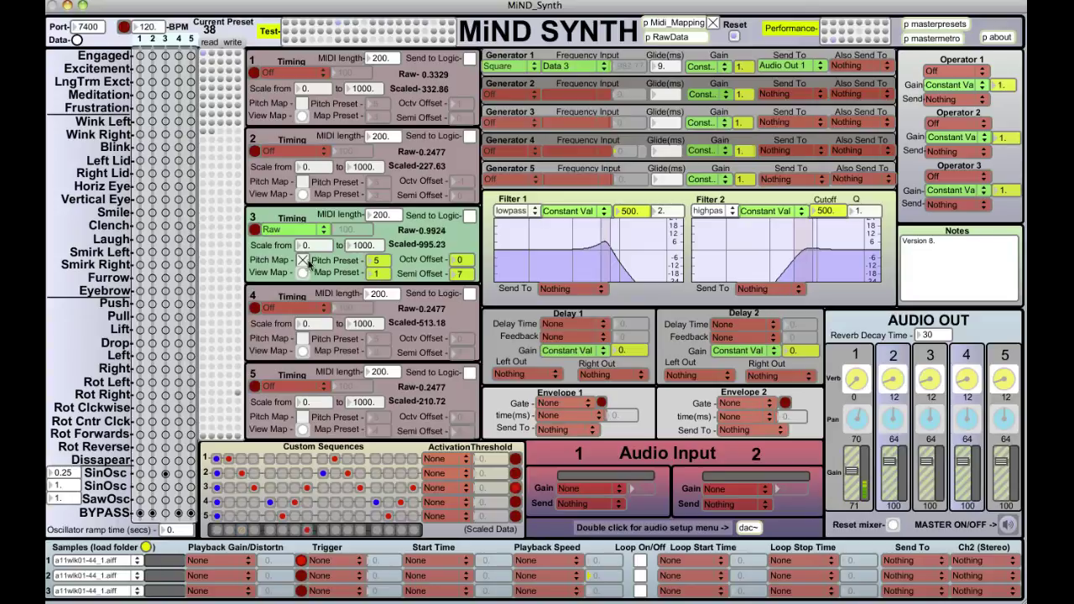
{"action": "left_click", "coordinate": [499, 68]}
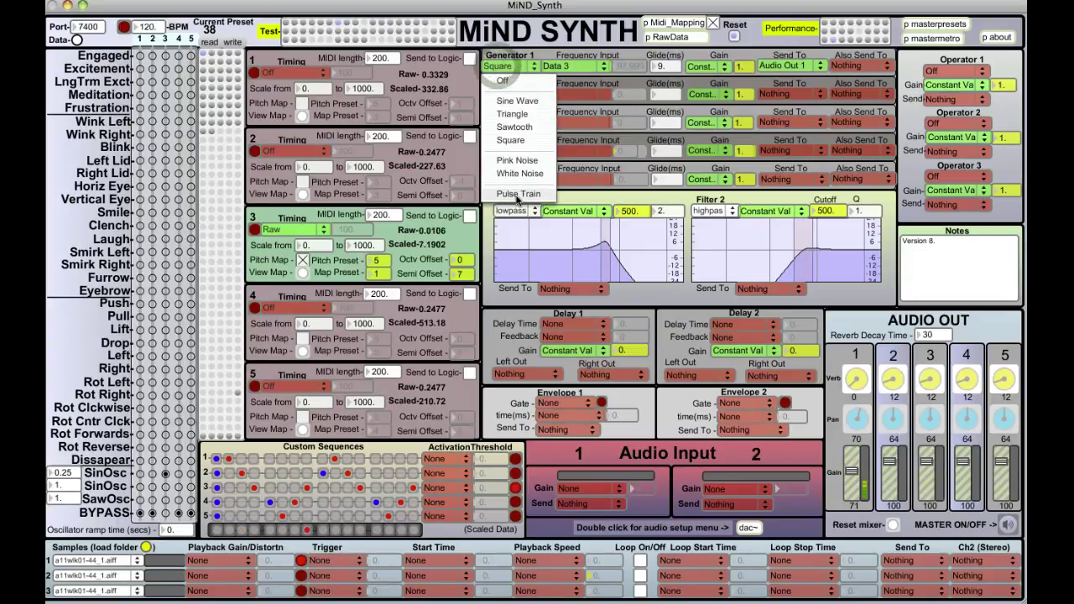
{"action": "left_click", "coordinate": [495, 67]}
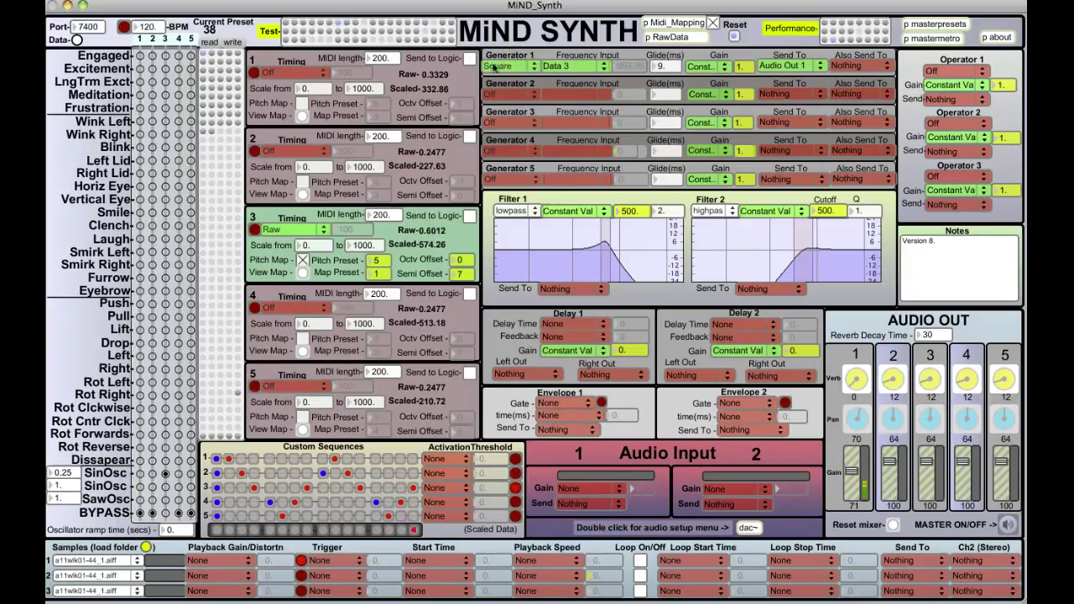
Step: Untick slot 3's Pitch Map, switch Generator 1 to Pulse Train, and scale slot 3 to 100
{"action": "left_click", "coordinate": [303, 261]}
{"action": "left_click", "coordinate": [525, 67]}
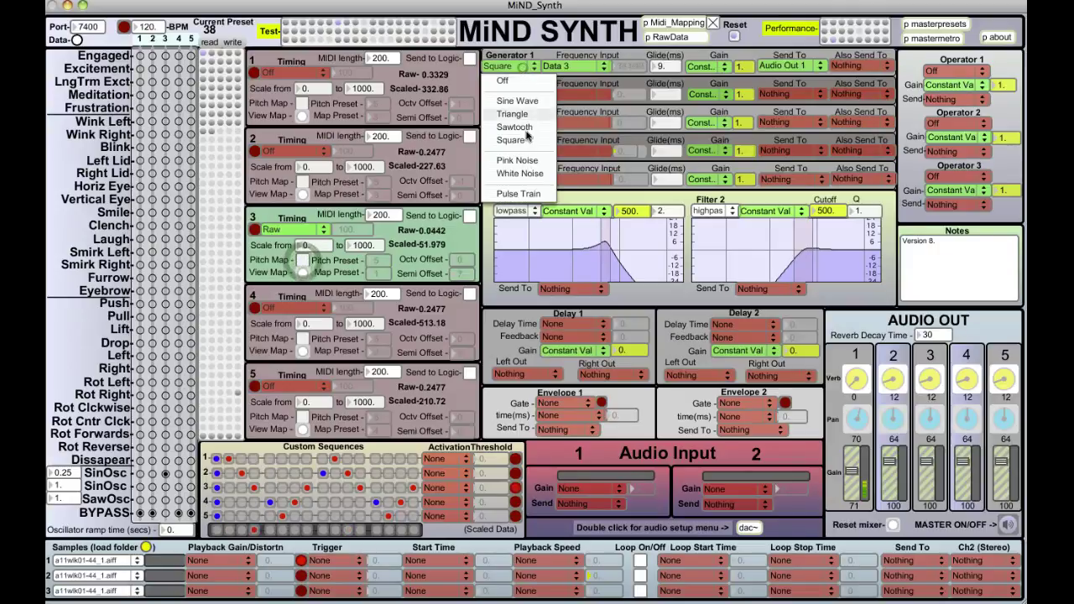
{"action": "left_click", "coordinate": [504, 200]}
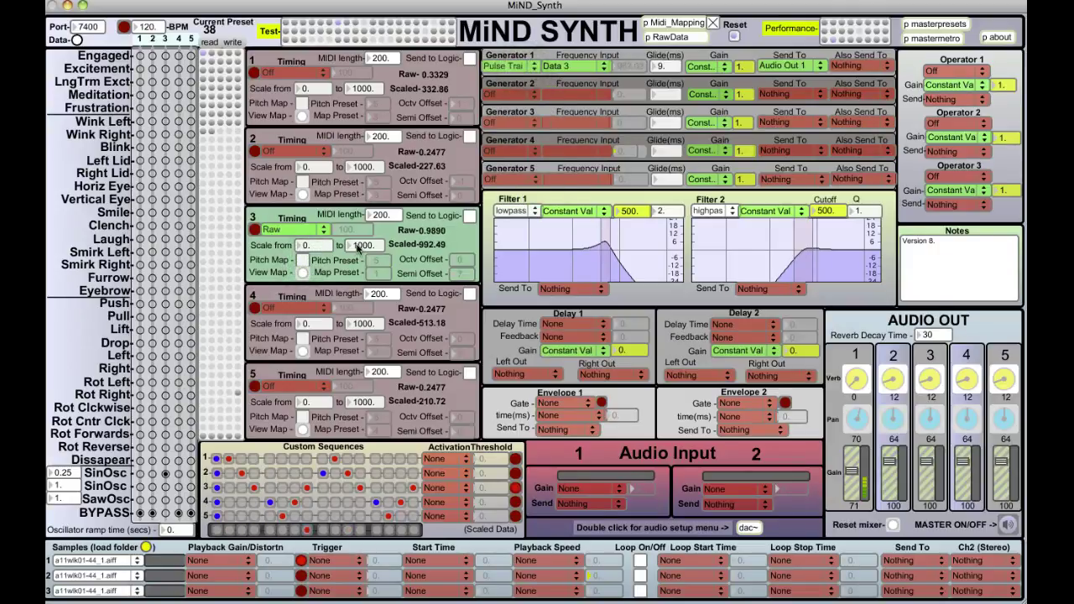
{"action": "type", "text": "1"}
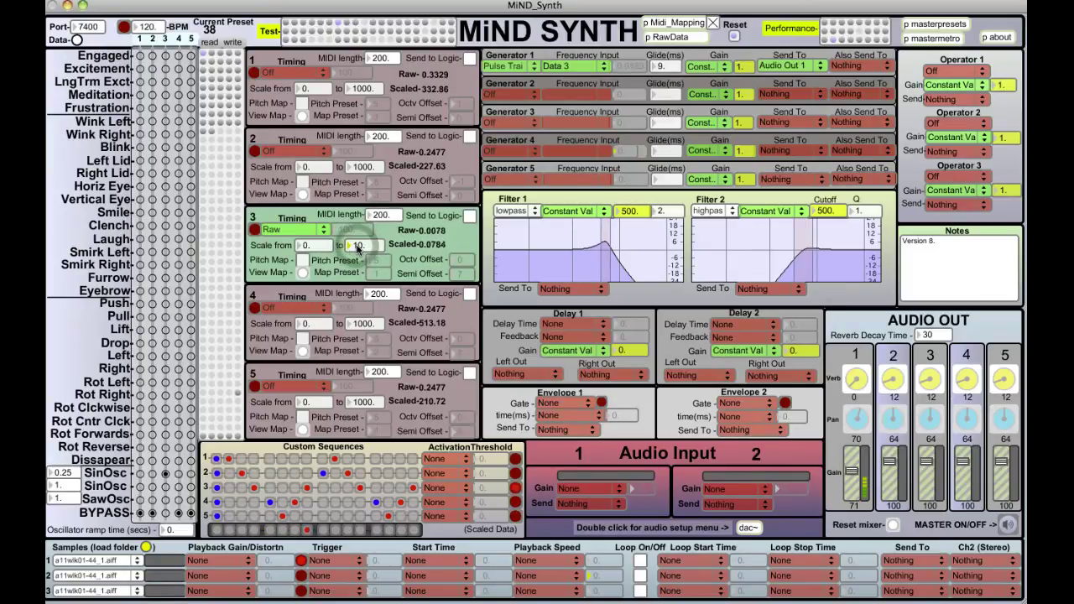
{"action": "type", "text": "1"}
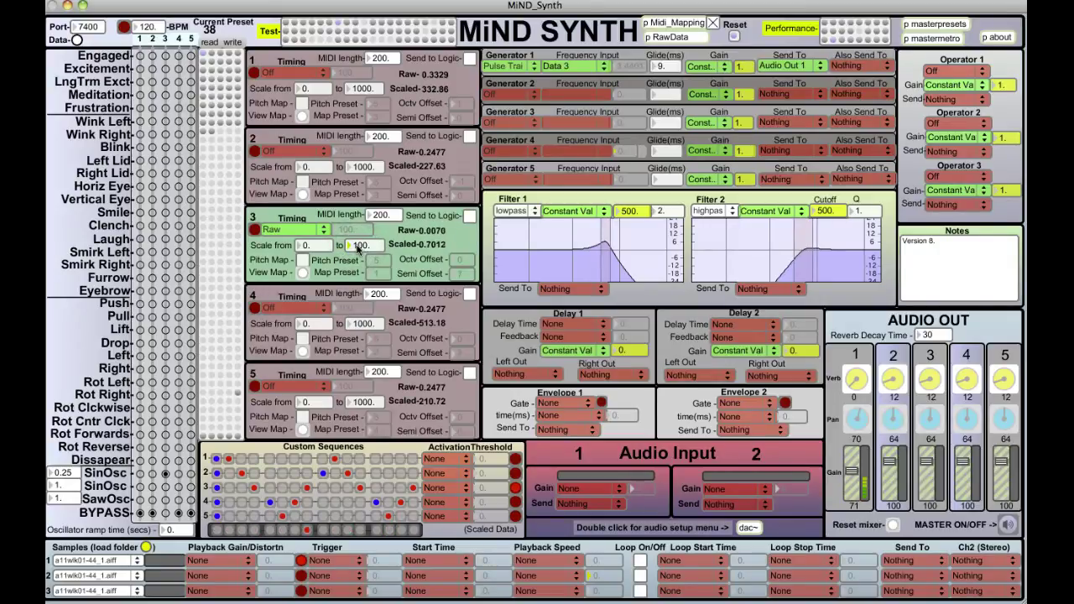
Step: Send Generator 1's pink noise through Filter 1 to Audio Out 1, cutoff set to 1034
{"action": "left_click", "coordinate": [508, 66]}
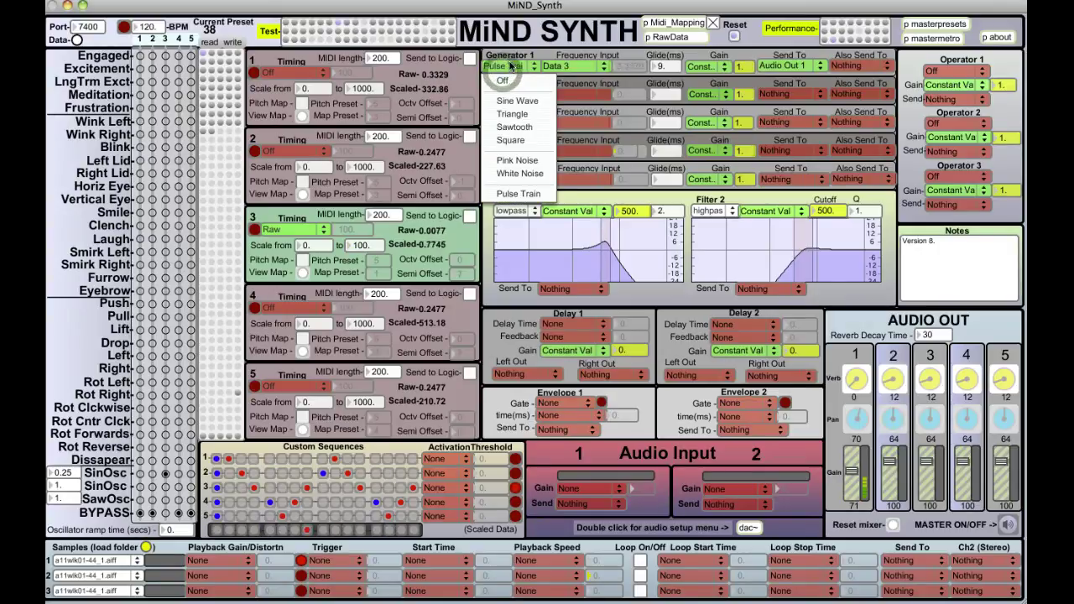
{"action": "left_click", "coordinate": [517, 159]}
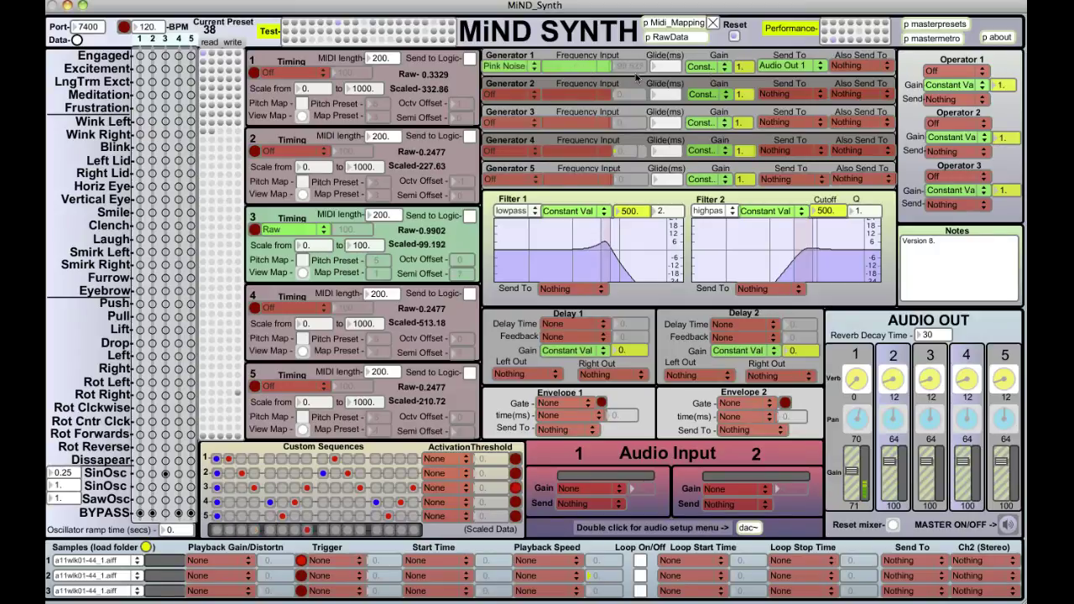
{"action": "left_click", "coordinate": [788, 70]}
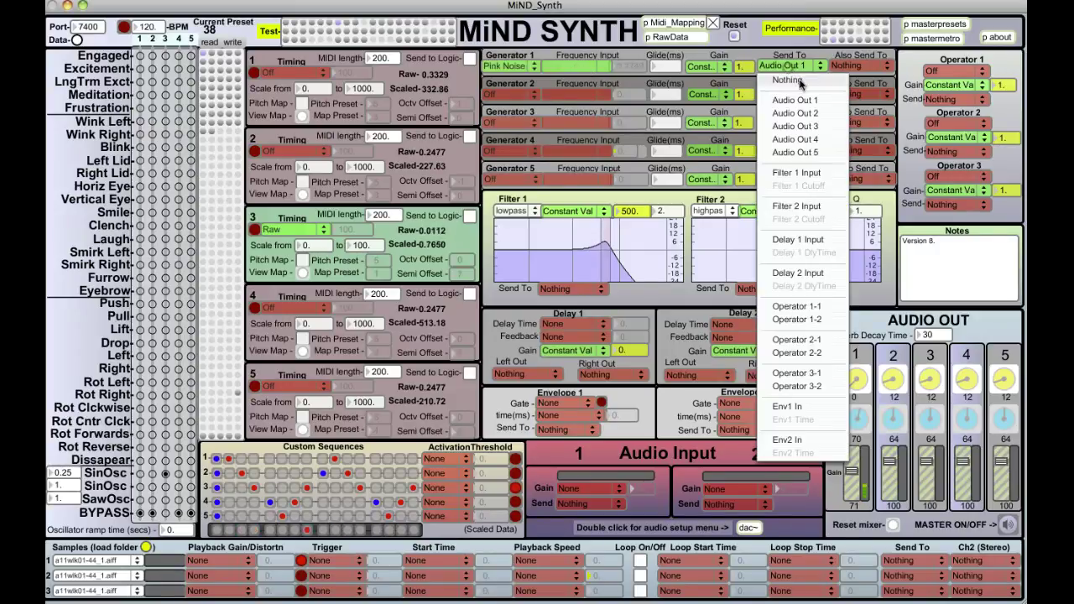
{"action": "left_click", "coordinate": [818, 175]}
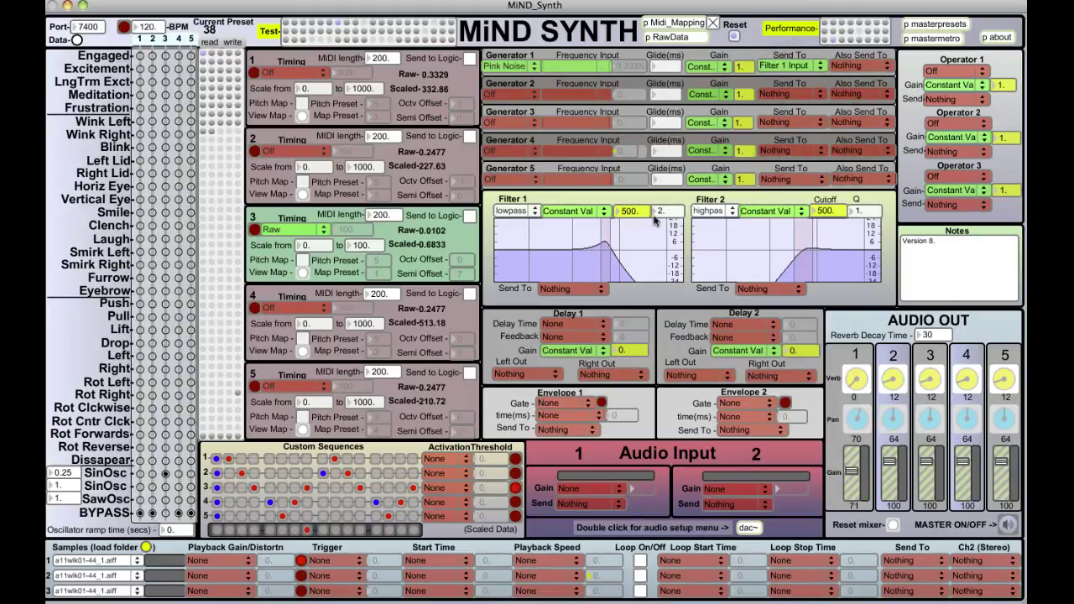
{"action": "left_click", "coordinate": [568, 289]}
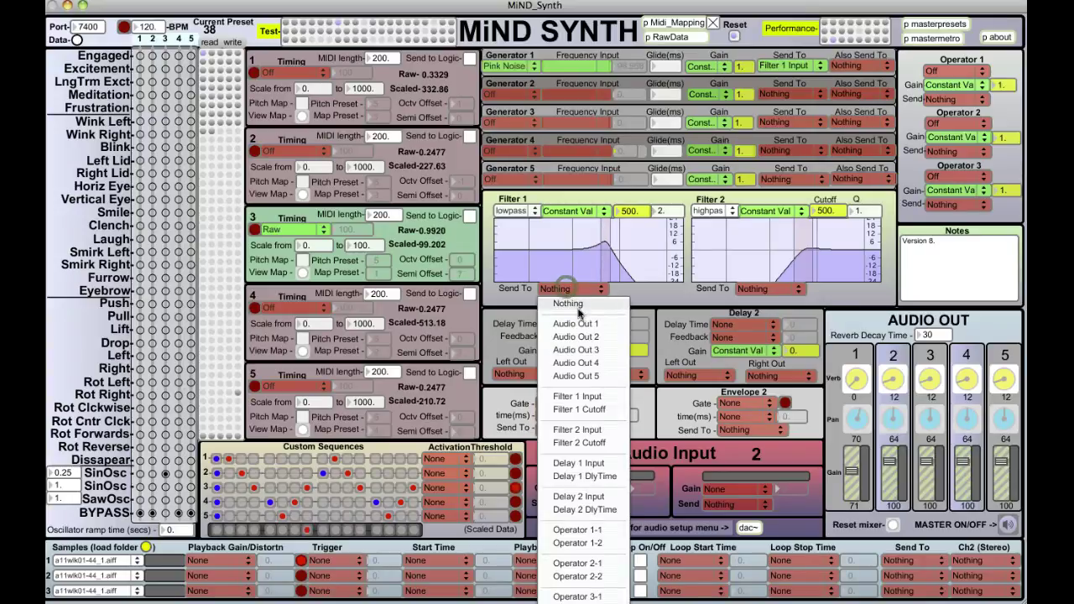
{"action": "left_click", "coordinate": [581, 326]}
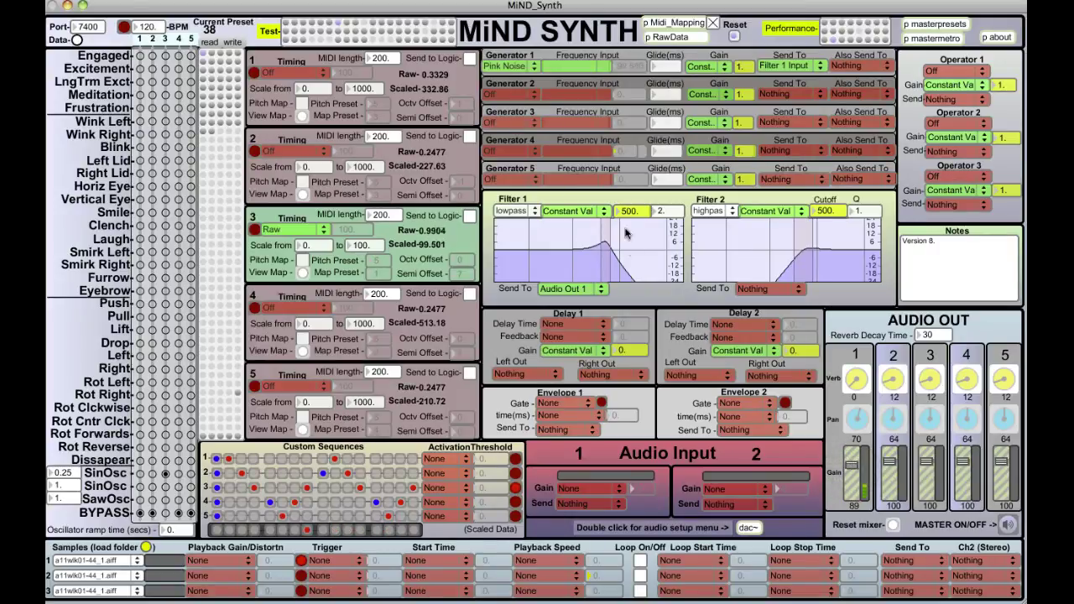
{"action": "mouse_move", "coordinate": [622, 199]}
{"action": "left_mouse_down"}
{"action": "mouse_move", "coordinate": [622, 266]}
{"action": "mouse_move", "coordinate": [622, 201]}
{"action": "left_mouse_up"}
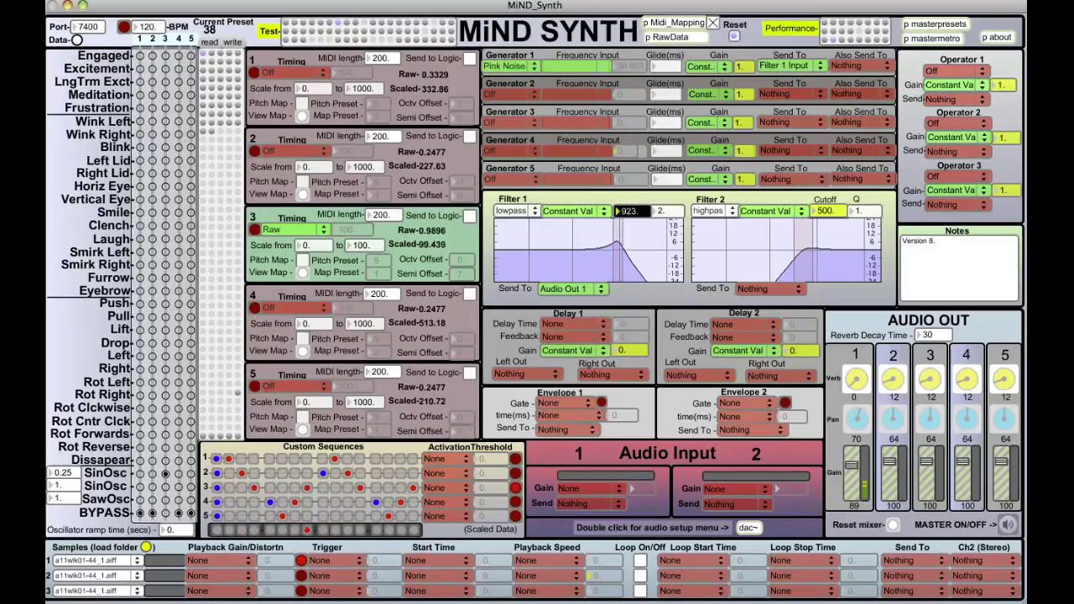
Step: Drive Filter 1 from Data 3 instead of Constant Val and drop channel 1 gain to 76
{"action": "left_click", "coordinate": [568, 216]}
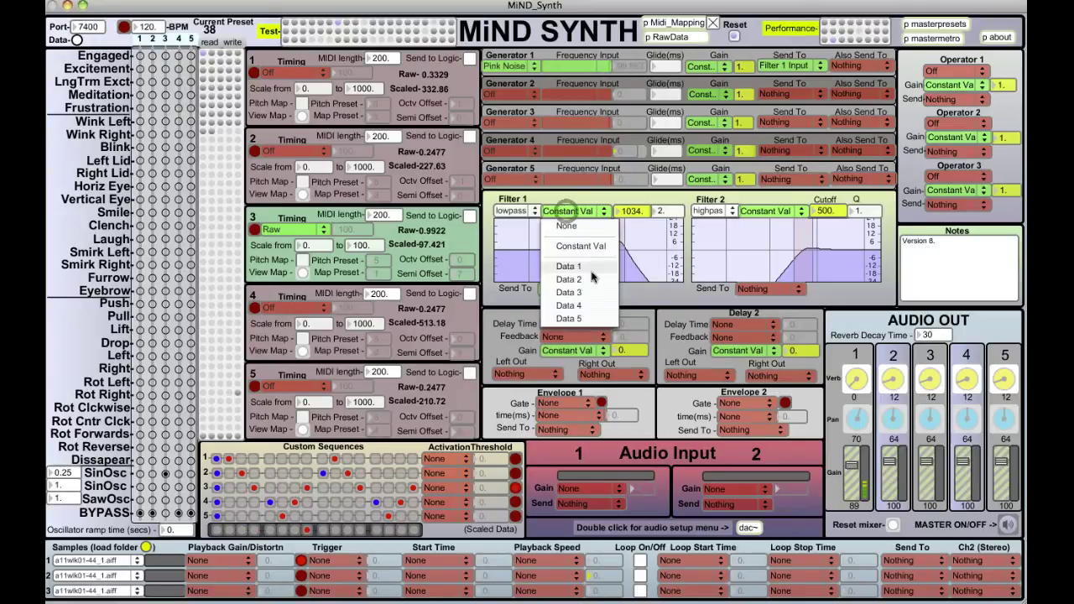
{"action": "left_click", "coordinate": [596, 298]}
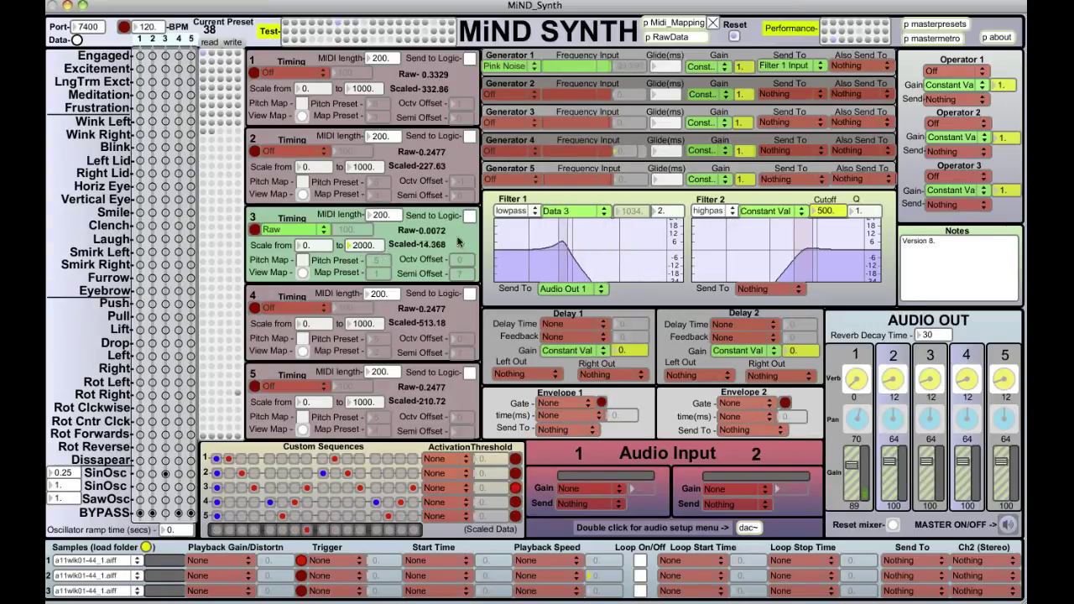
{"action": "left_click_drag", "start_coordinate": [852, 469], "coordinate": [851, 475]}
Step: Send Filter 1 into Envelope 1 and gate it with a five-step custom sequence in row 1
{"action": "left_click", "coordinate": [566, 289]}
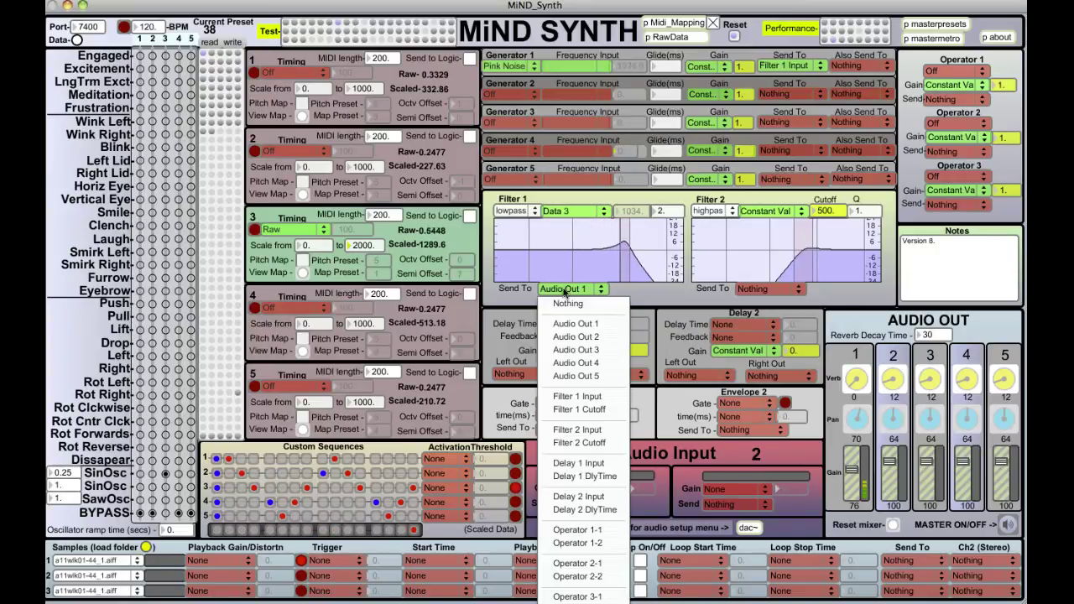
{"action": "left_click", "coordinate": [596, 577]}
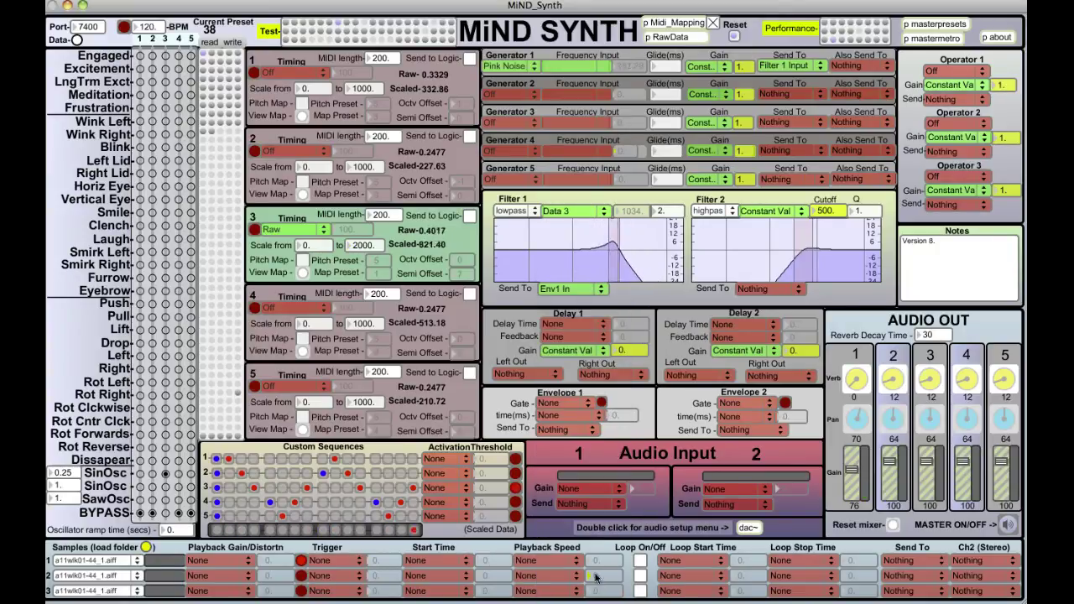
{"action": "left_click", "coordinate": [553, 404]}
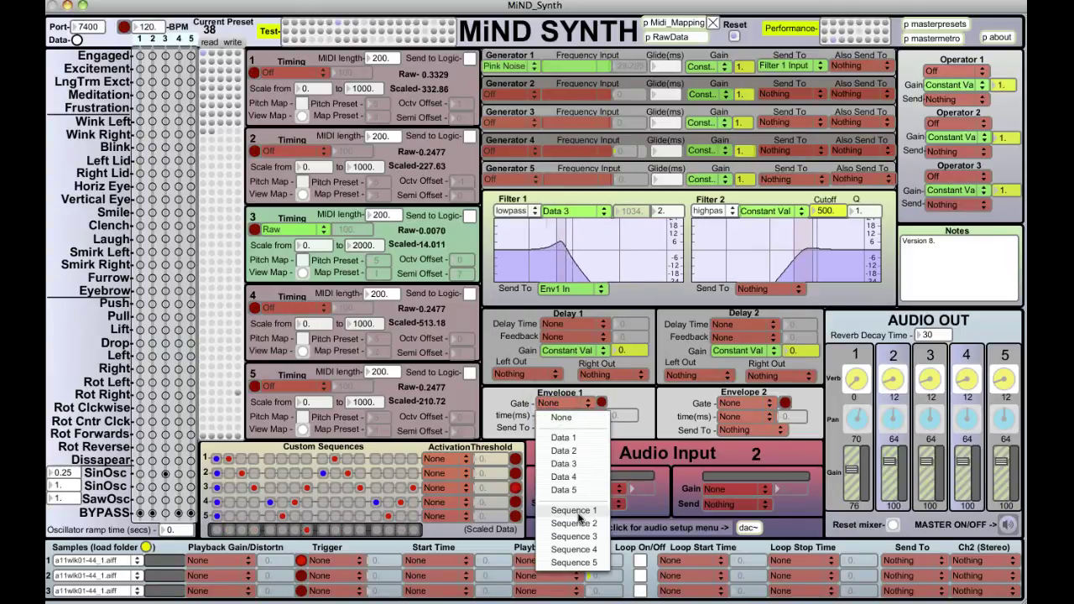
{"action": "left_click", "coordinate": [570, 561]}
{"action": "left_click", "coordinate": [253, 459]}
{"action": "left_click", "coordinate": [268, 459]}
{"action": "left_click", "coordinate": [293, 459]}
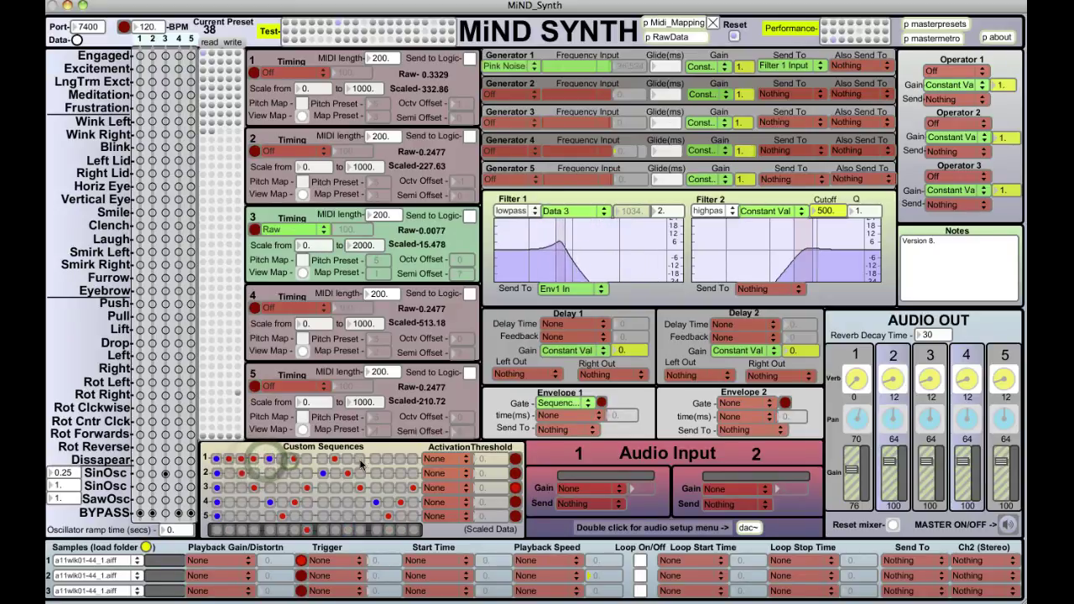
{"action": "left_click", "coordinate": [375, 459]}
{"action": "left_click", "coordinate": [400, 459]}
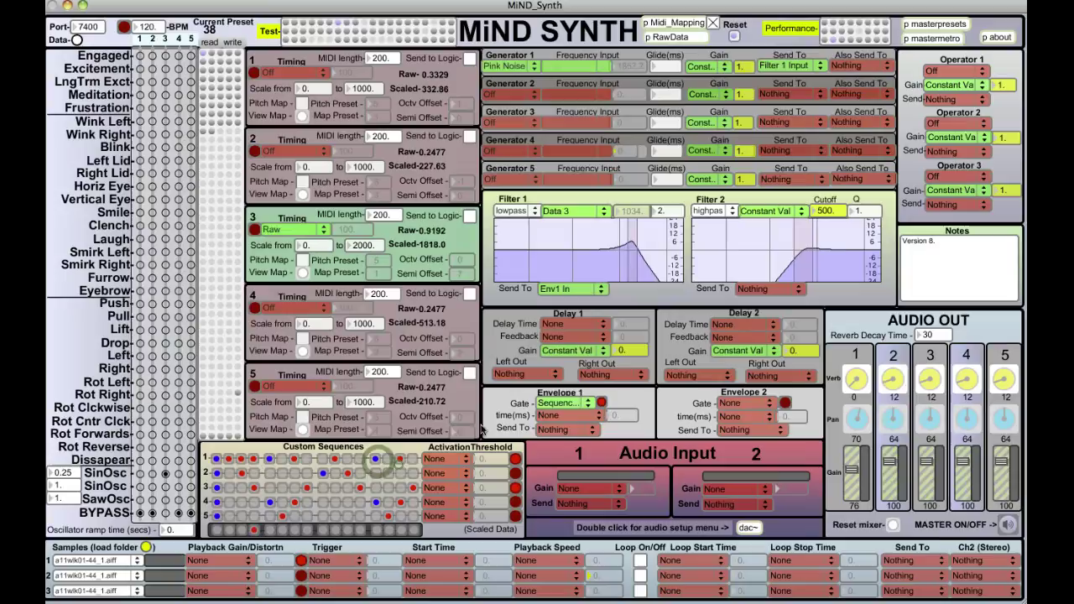
Step: Give Envelope 1 a constant 159 ms time and send its output to Audio Out 1
{"action": "left_click", "coordinate": [588, 416]}
{"action": "left_click", "coordinate": [570, 448]}
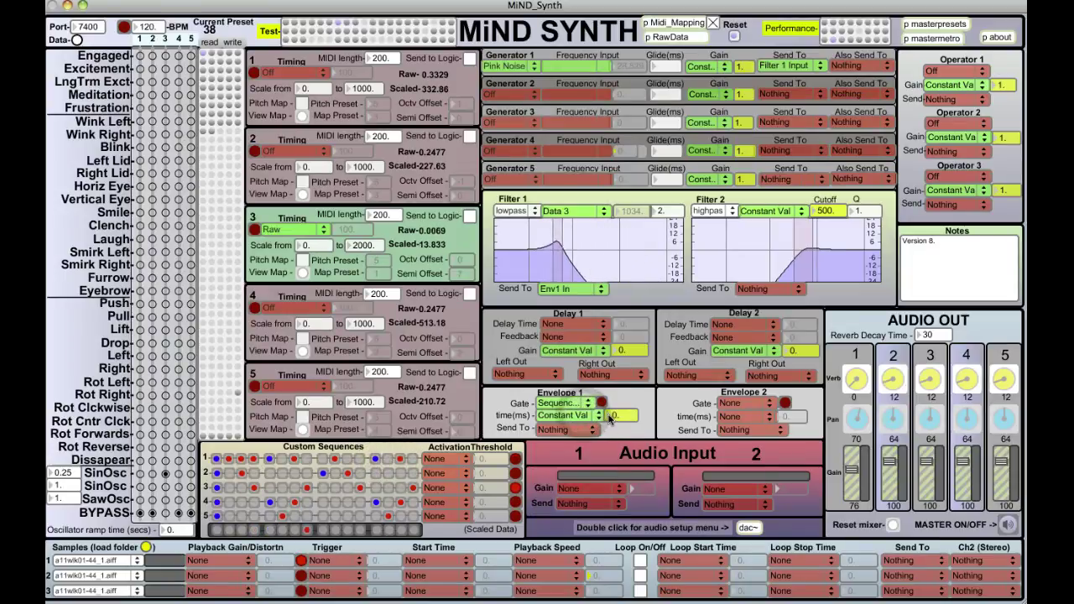
{"action": "left_click", "coordinate": [571, 429]}
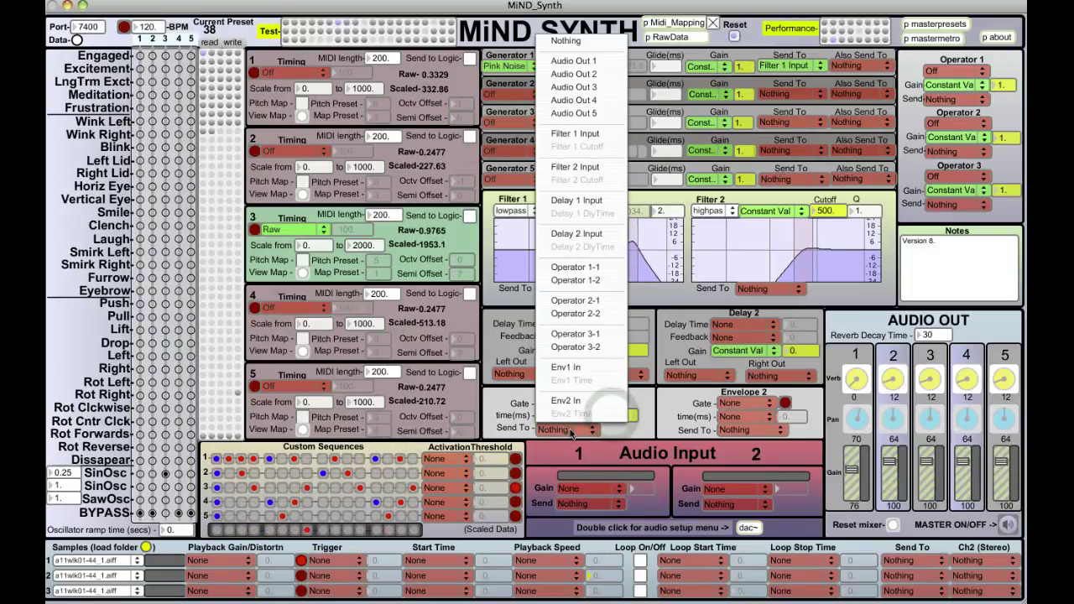
{"action": "left_click", "coordinate": [564, 65]}
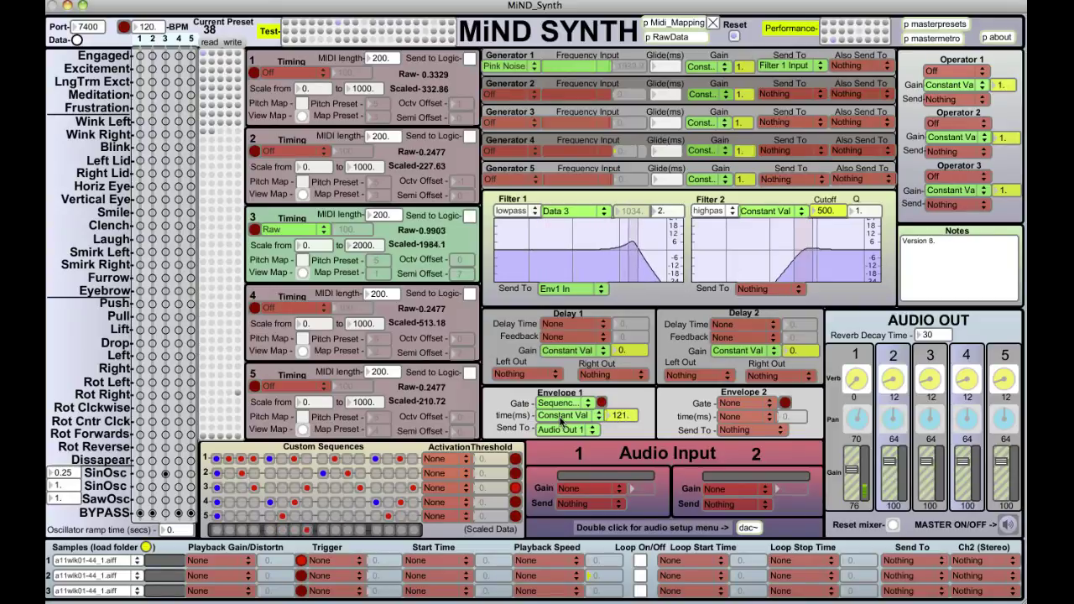
{"action": "left_click_drag", "start_coordinate": [618, 415], "coordinate": [624, 422]}
{"action": "left_click", "coordinate": [619, 416]}
{"action": "type", "text": "306"}
{"action": "left_click_drag", "start_coordinate": [606, 415], "coordinate": [618, 382]}
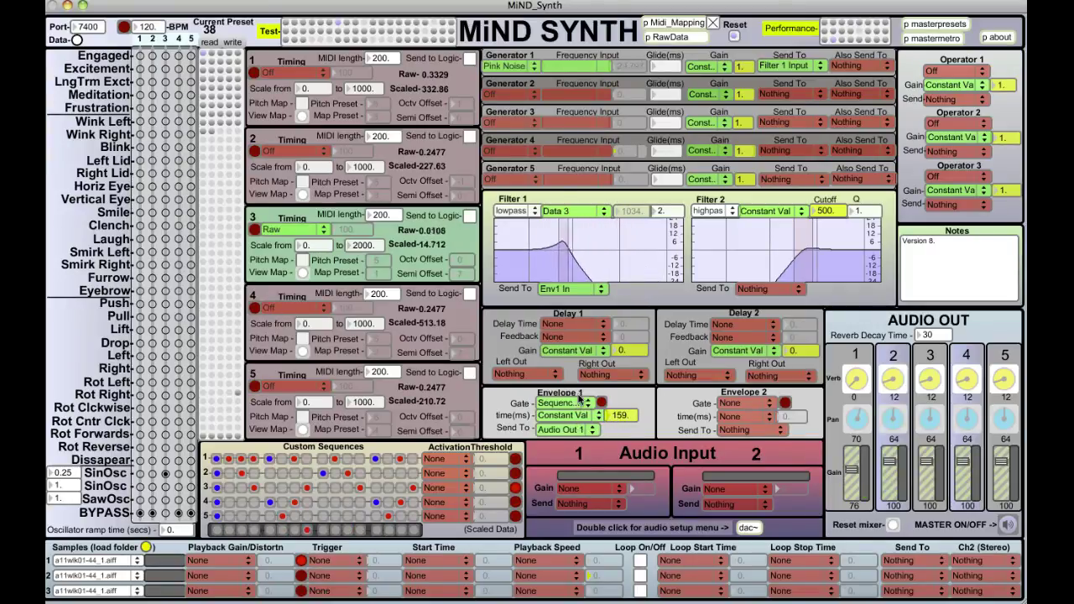
Step: Feed the SinOsc signal into data row 4 and set its timing to Smooth
{"action": "left_click", "coordinate": [178, 474]}
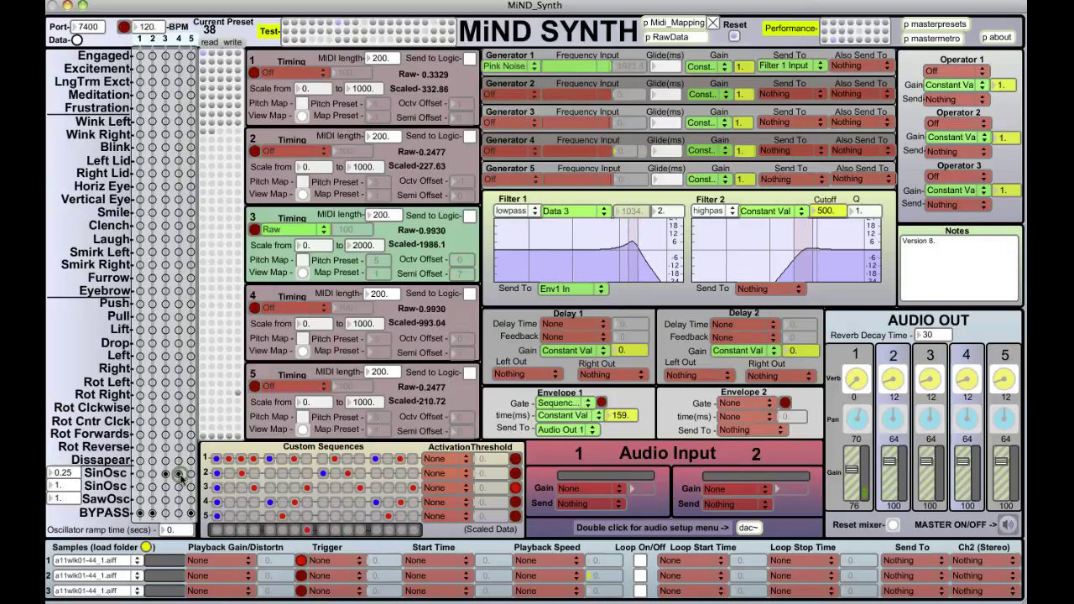
{"action": "left_click", "coordinate": [289, 308]}
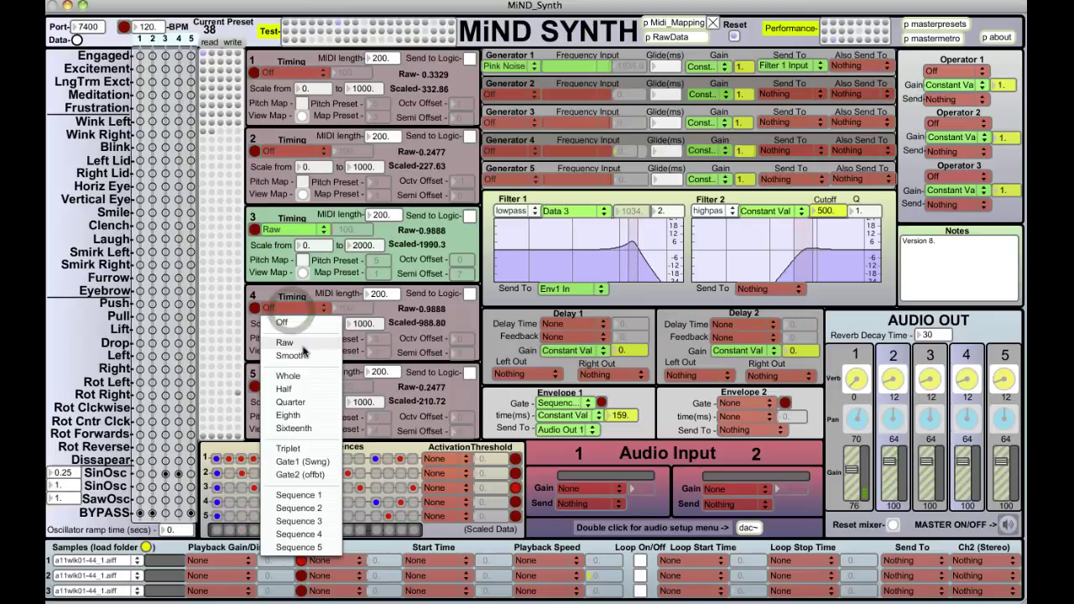
{"action": "left_click", "coordinate": [305, 356]}
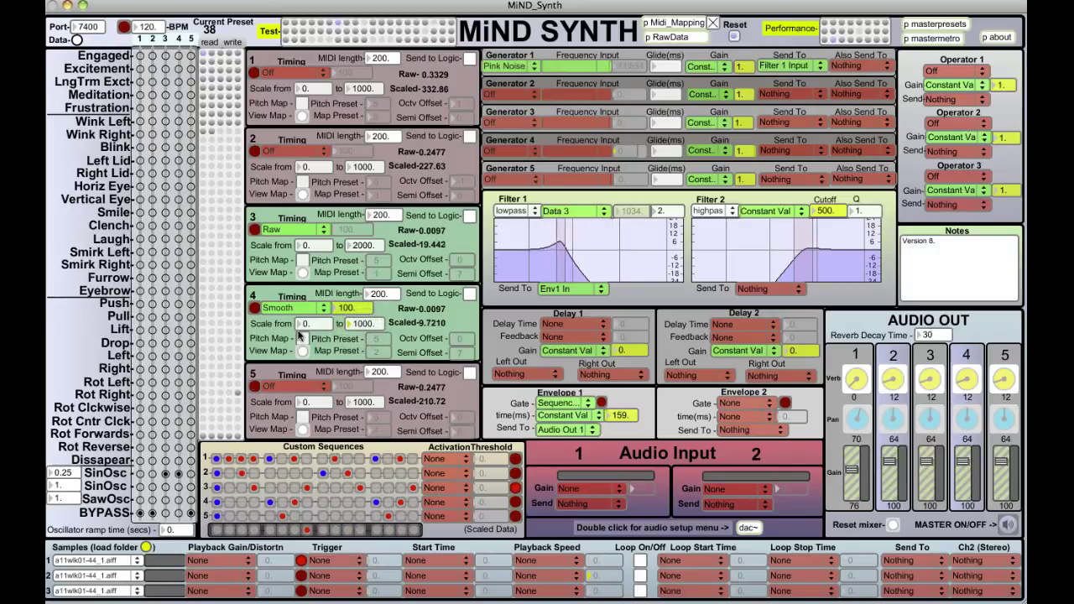
Step: Scale data row 4 from 5 to 300 and drive Envelope 1's time from Data 4
{"action": "left_click_drag", "start_coordinate": [317, 327], "coordinate": [345, 320]}
{"action": "left_click", "coordinate": [354, 326]}
{"action": "type", "text": "300"}
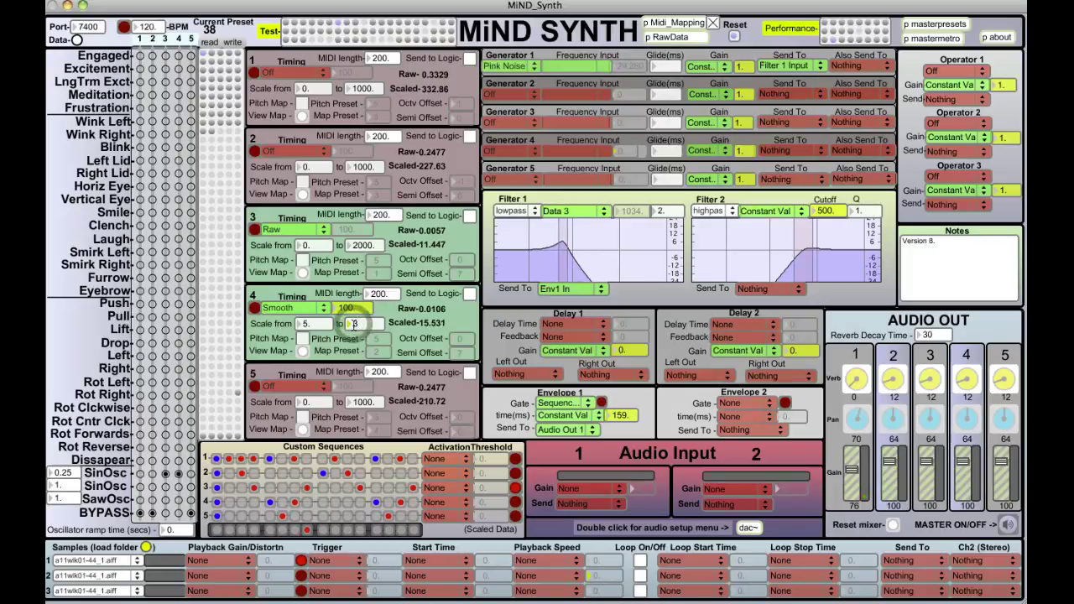
{"action": "key", "text": "Return"}
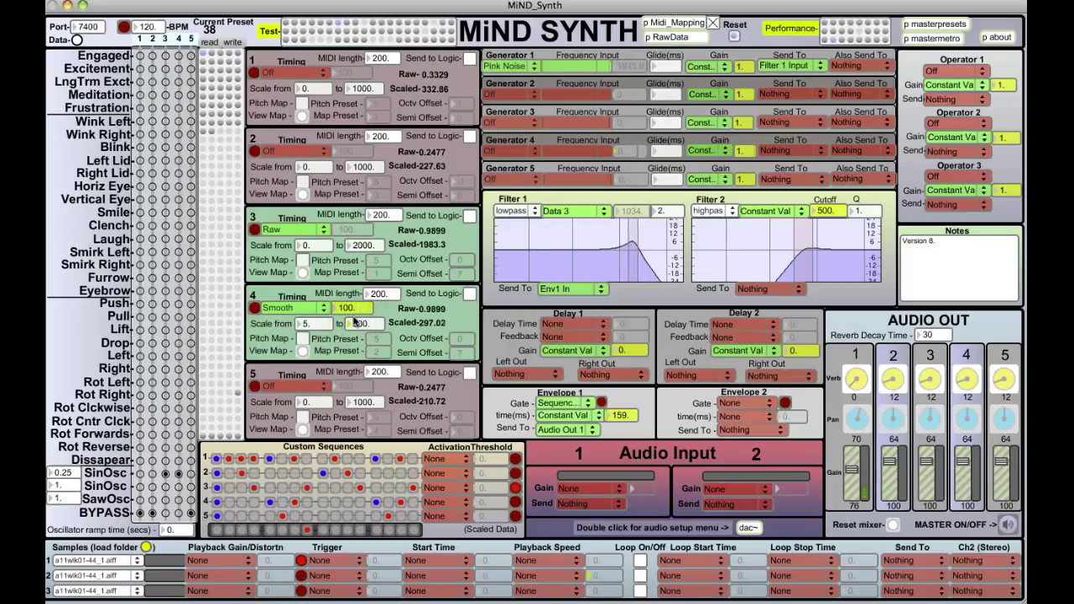
{"action": "left_click", "coordinate": [568, 419]}
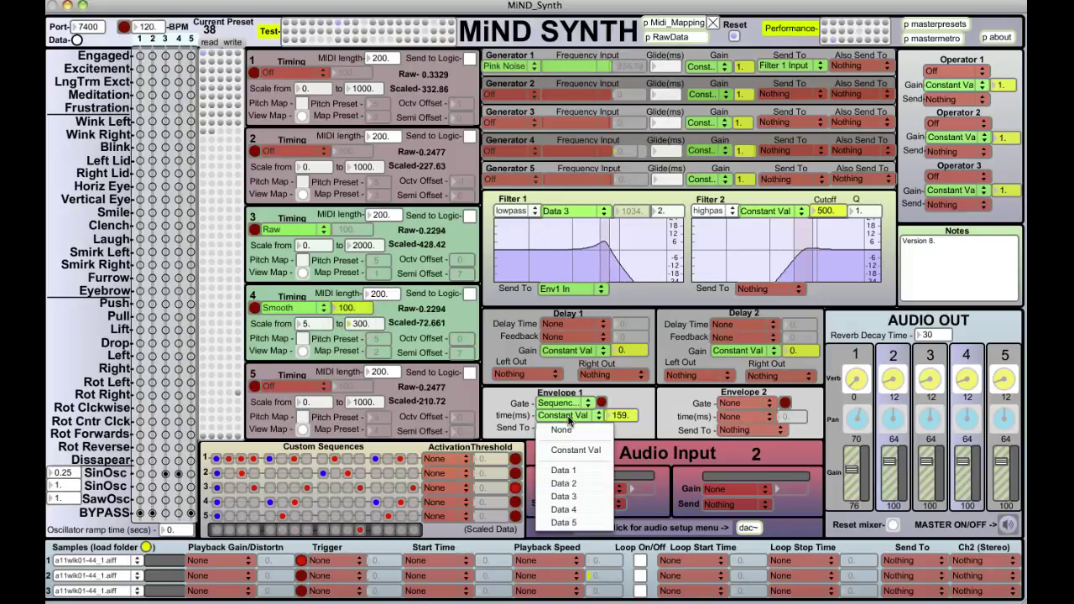
{"action": "left_click", "coordinate": [579, 509]}
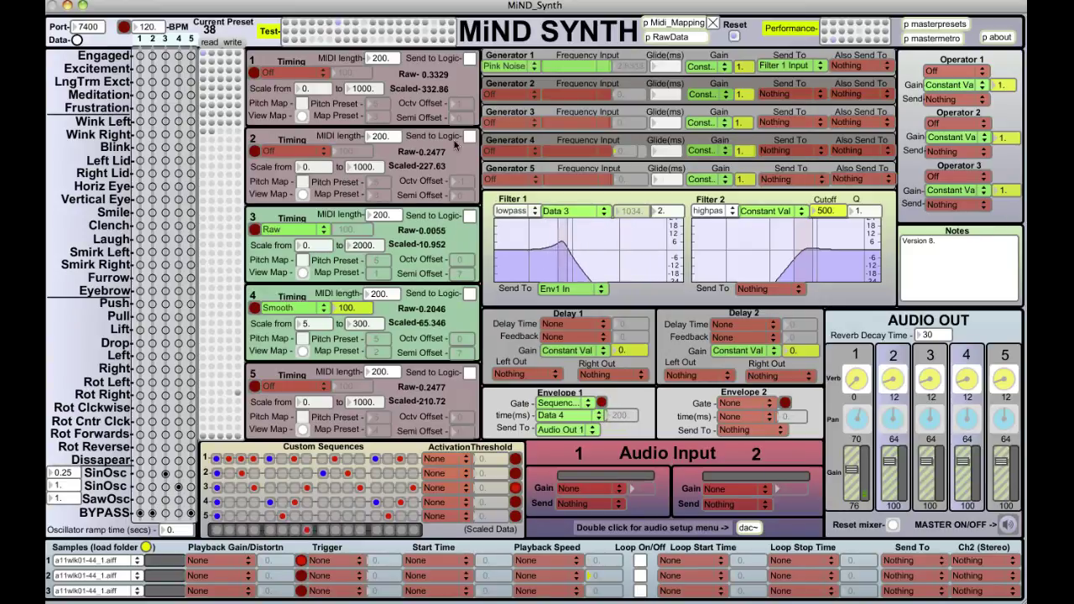
Step: Load a saved preset, lower channel 3 gain to 53, keep Operator 1 on Multiply, then recall another preset
{"action": "left_click", "coordinate": [340, 29]}
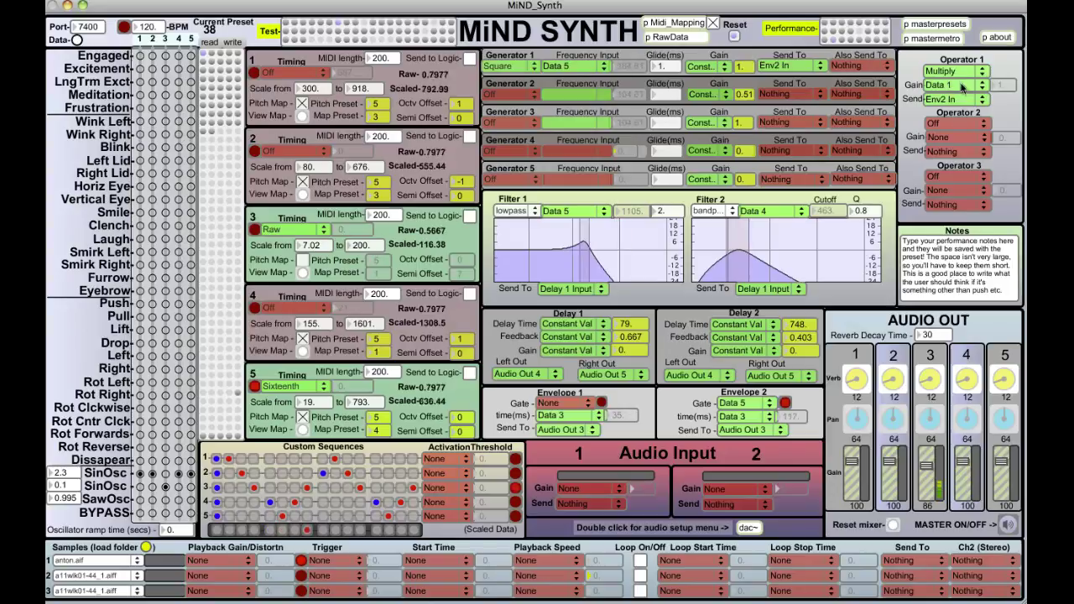
{"action": "left_click", "coordinate": [926, 477]}
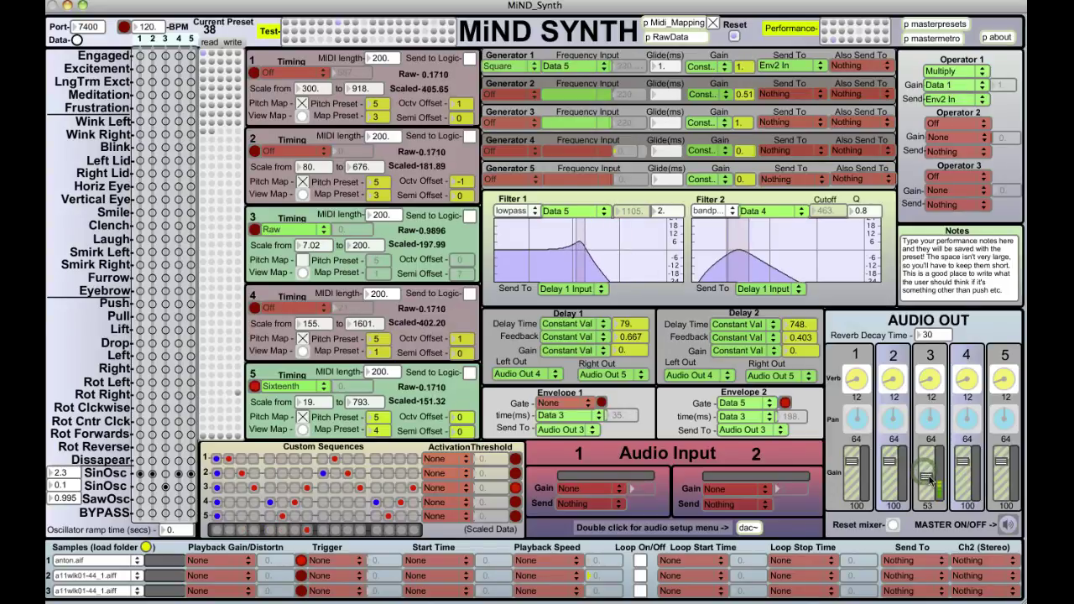
{"action": "left_click", "coordinate": [957, 72]}
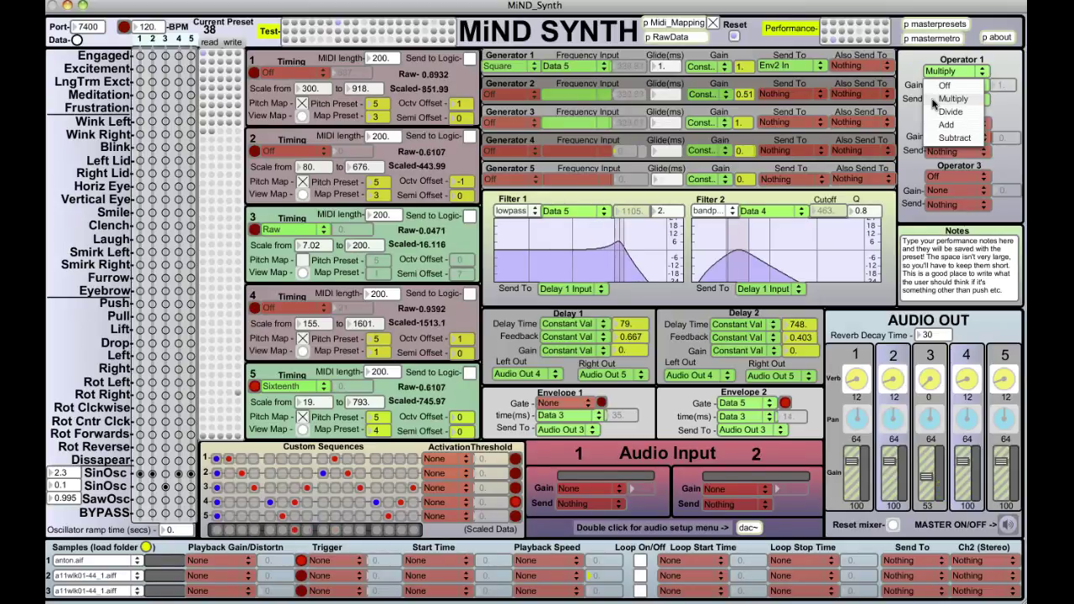
{"action": "left_click", "coordinate": [923, 100]}
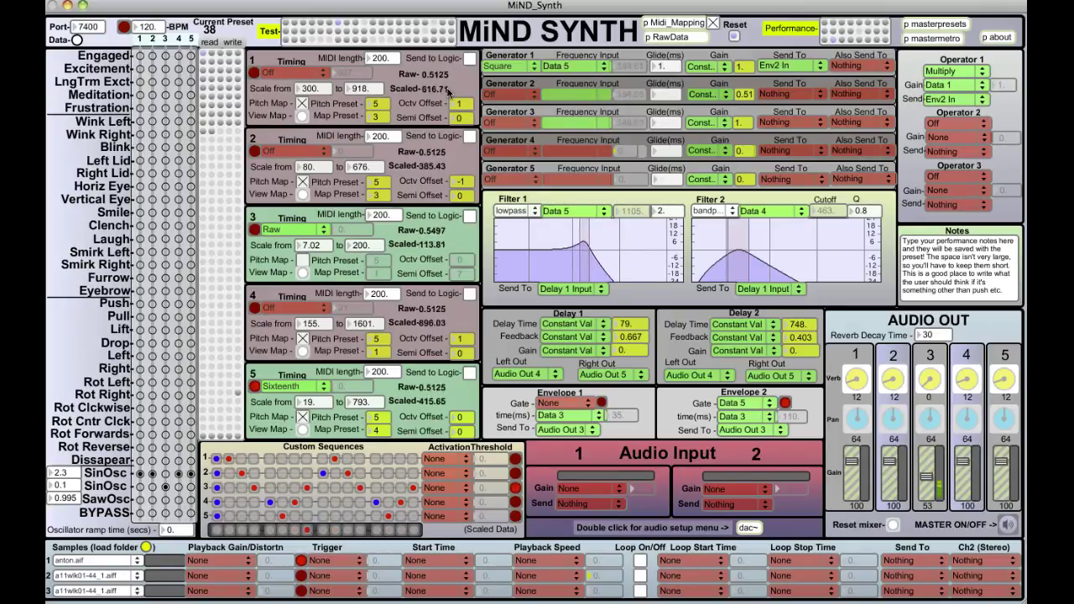
{"action": "left_click", "coordinate": [328, 25]}
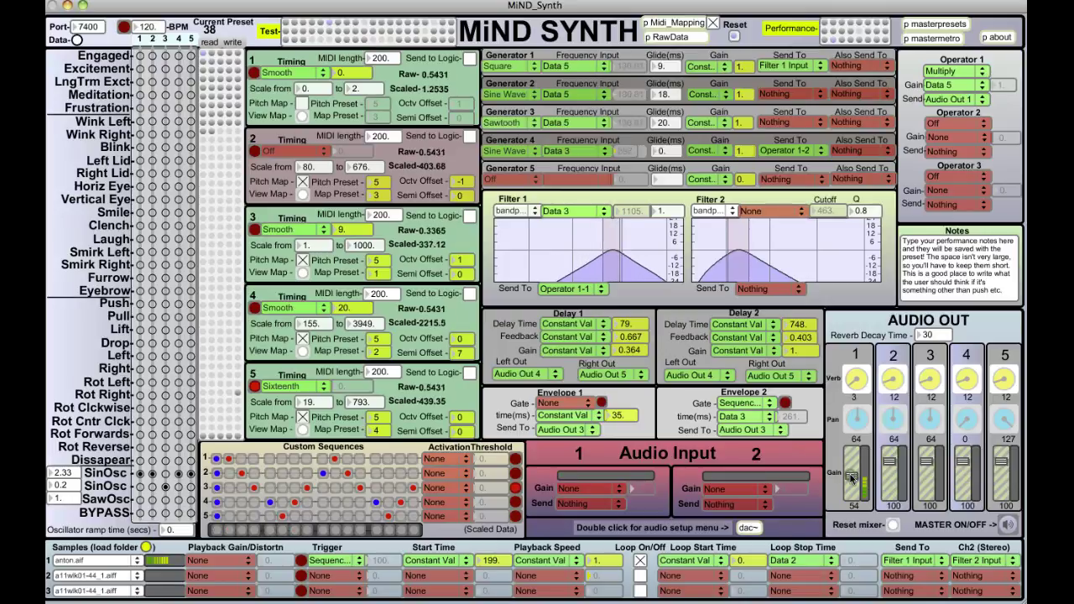
Step: Set channel 1 reverb to 0 and gain to 61, keeping Generator 4→Operator 1-2 and Filter 1→Operator 1-1
{"action": "left_click_drag", "start_coordinate": [854, 379], "coordinate": [853, 472]}
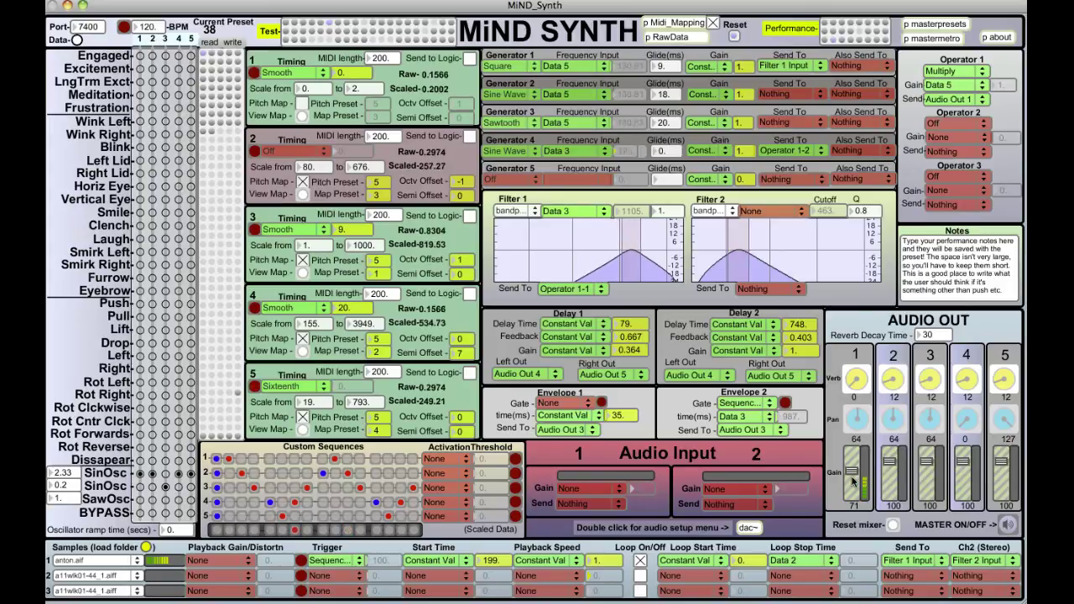
{"action": "left_click_drag", "start_coordinate": [853, 479], "coordinate": [854, 472]}
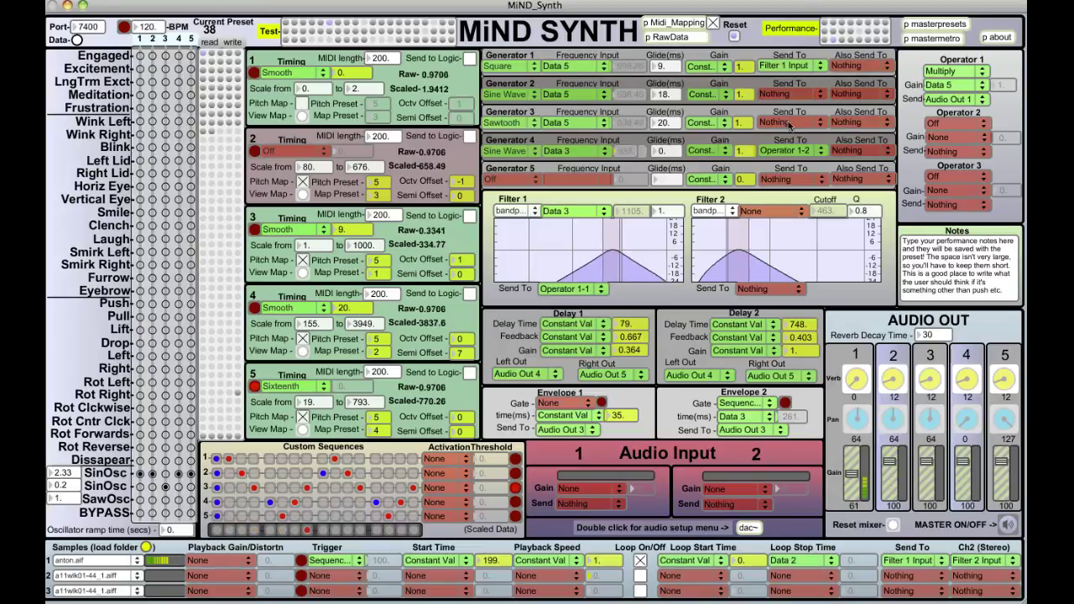
{"action": "left_click", "coordinate": [785, 152]}
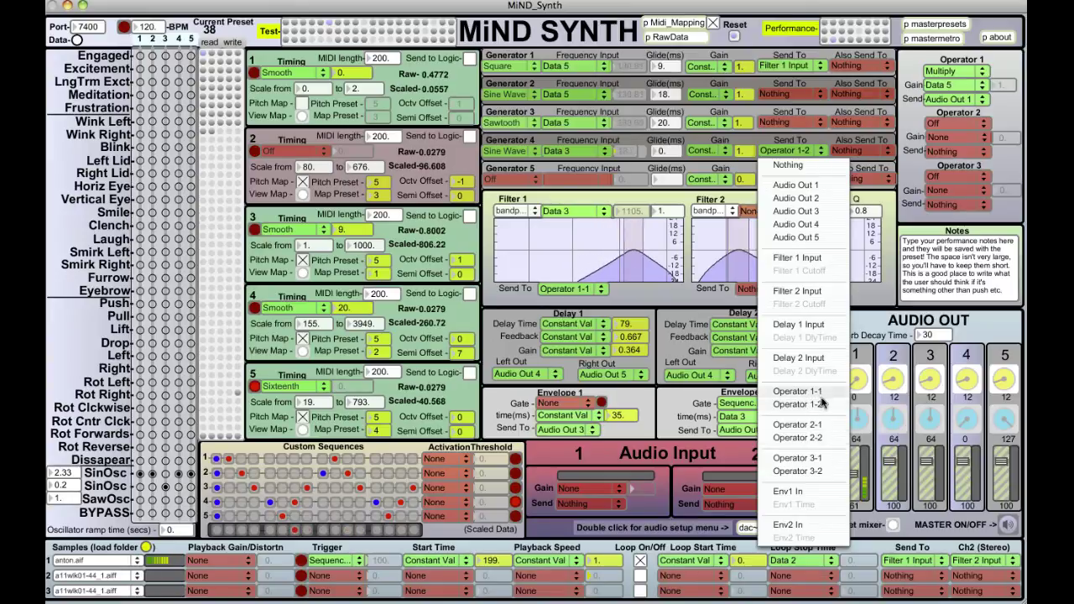
{"action": "left_click", "coordinate": [749, 164]}
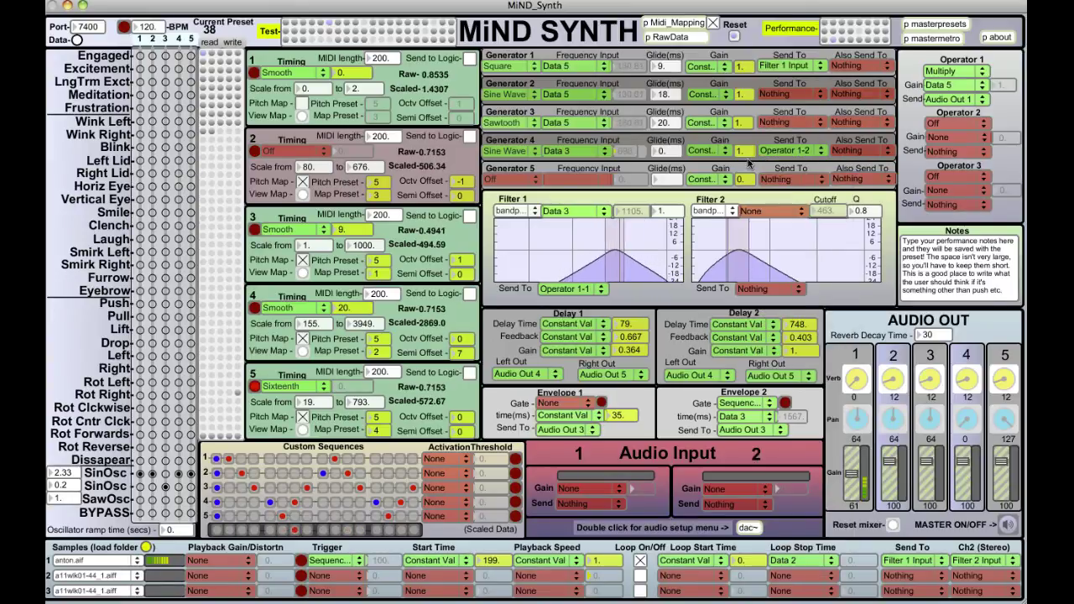
{"action": "left_click", "coordinate": [568, 289]}
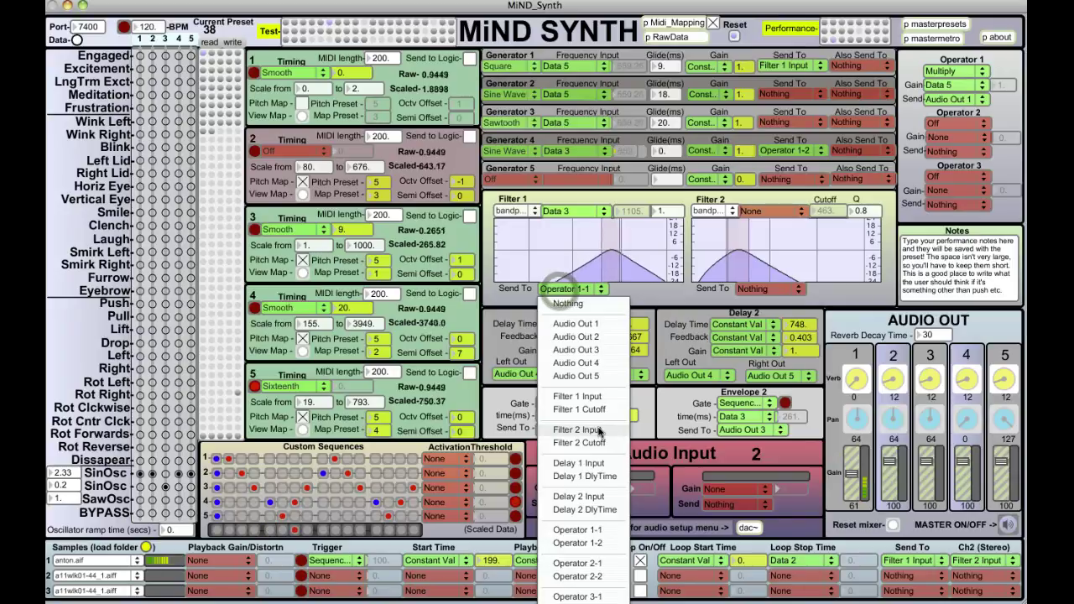
{"action": "left_click", "coordinate": [601, 530]}
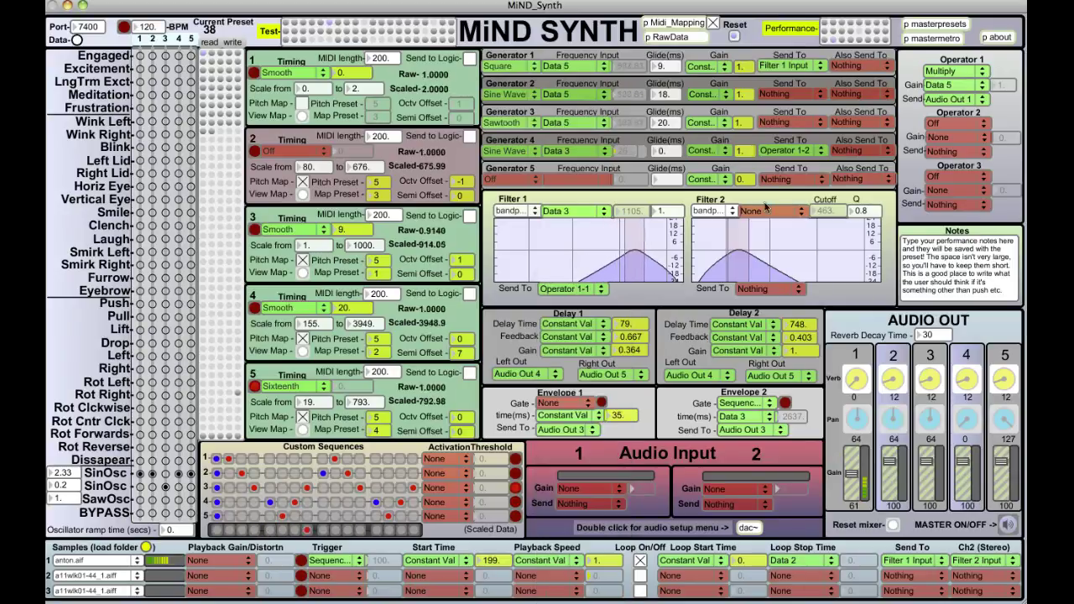